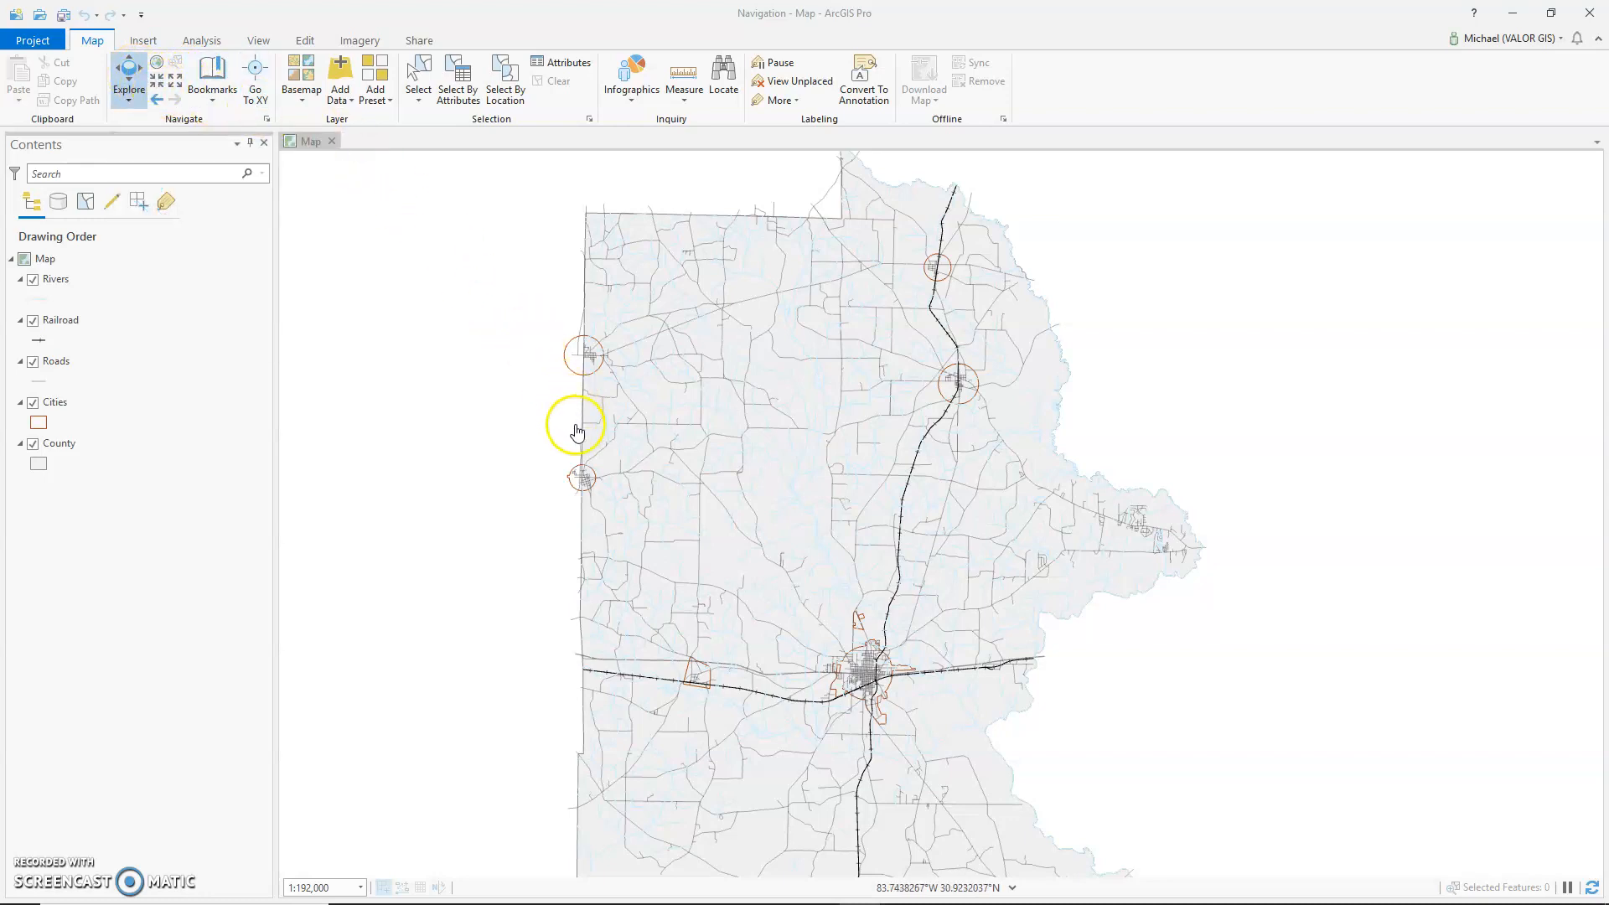
Pan and zoom around the county map, and return the view to the full extent of the data
drag(858, 506, 677, 389)
drag(600, 611, 813, 719)
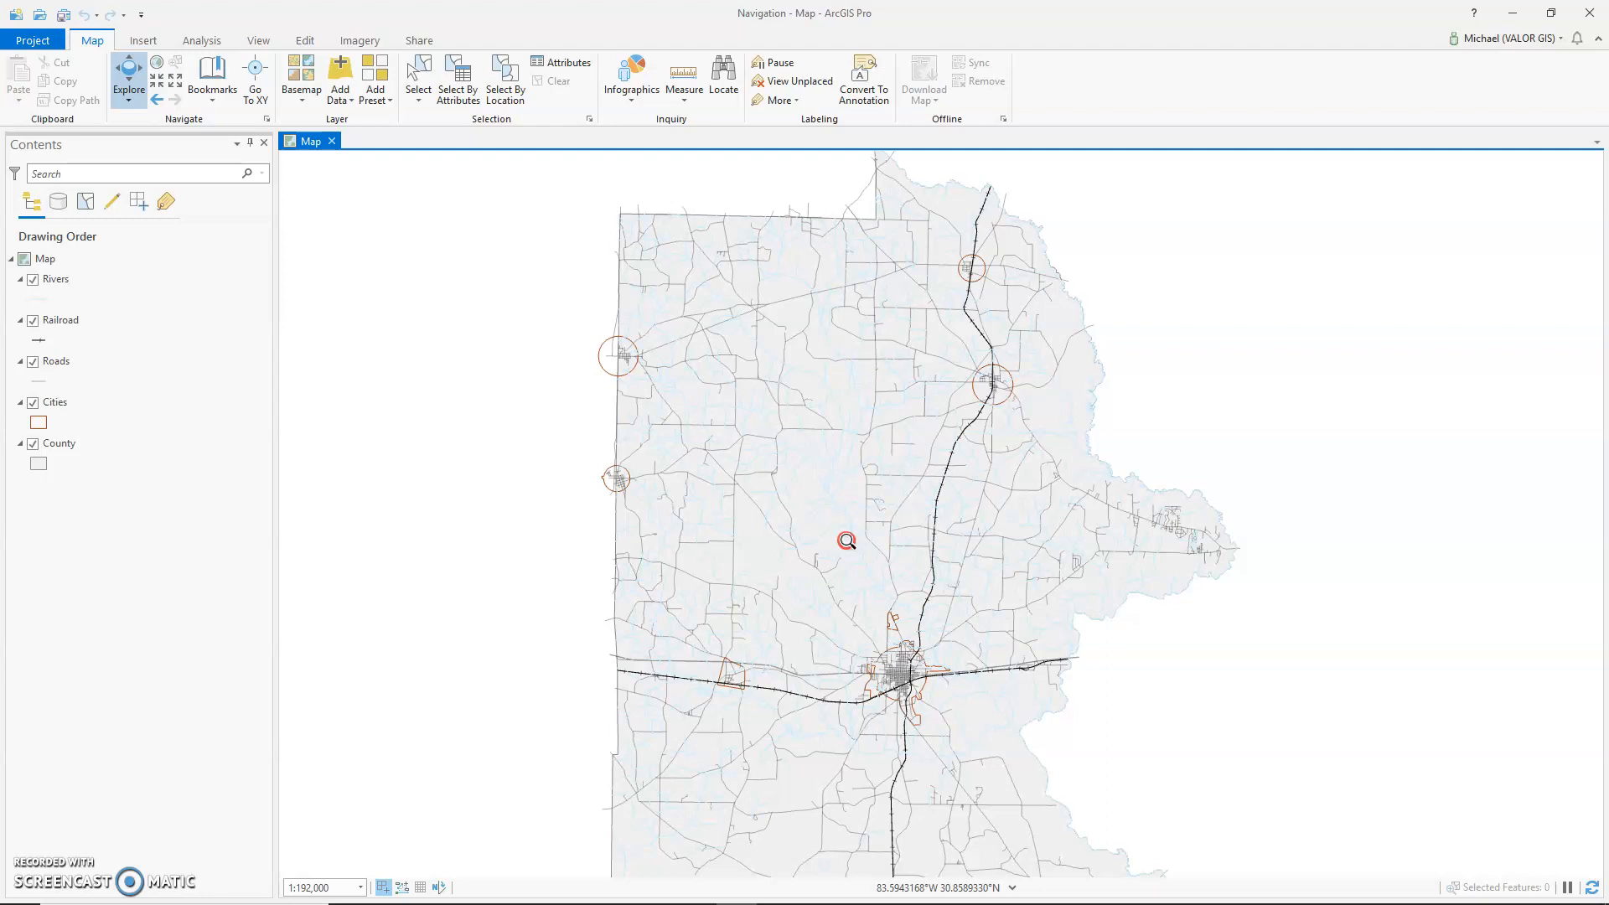
drag(846, 540, 823, 608)
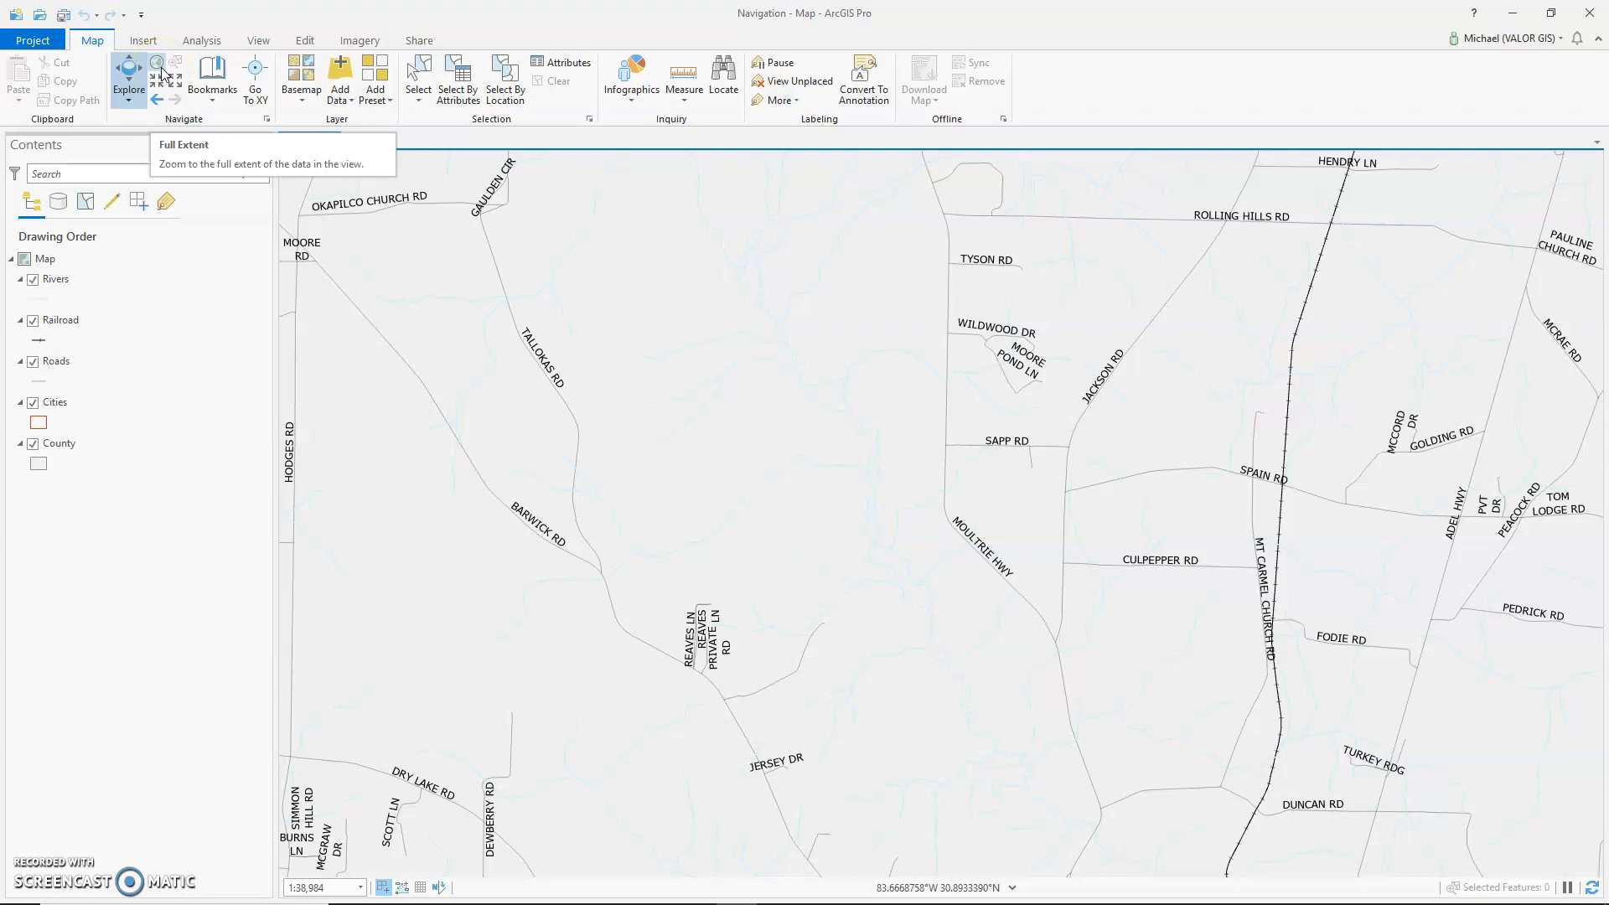
click(157, 64)
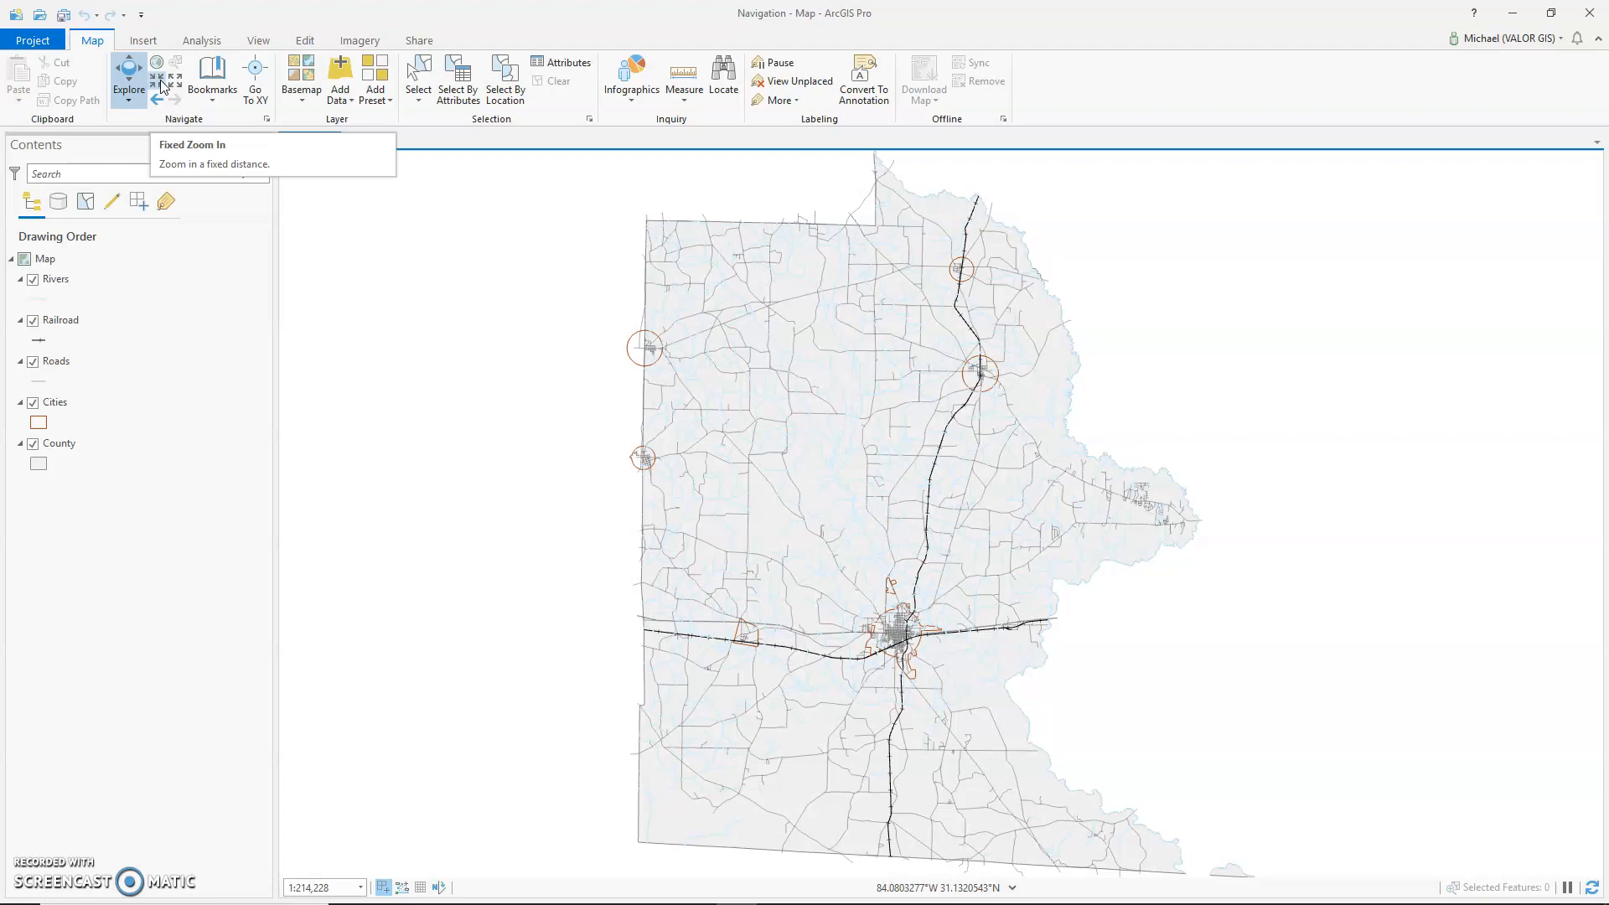
Zoom the map in by four fixed increments and back out by two fixed increments
click(162, 83)
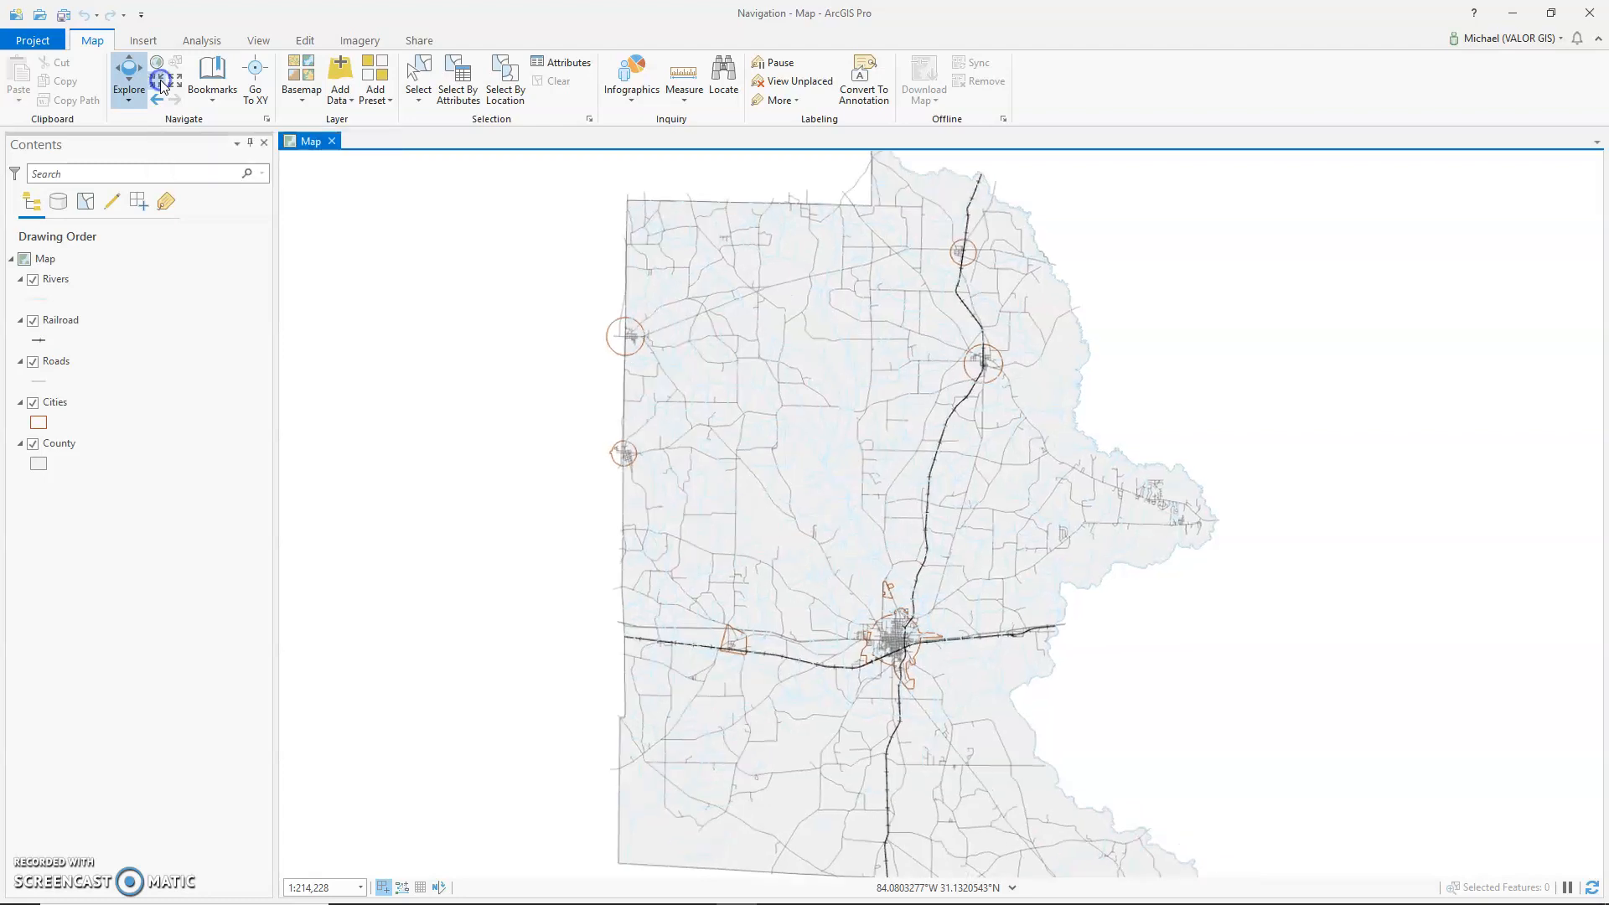
click(162, 84)
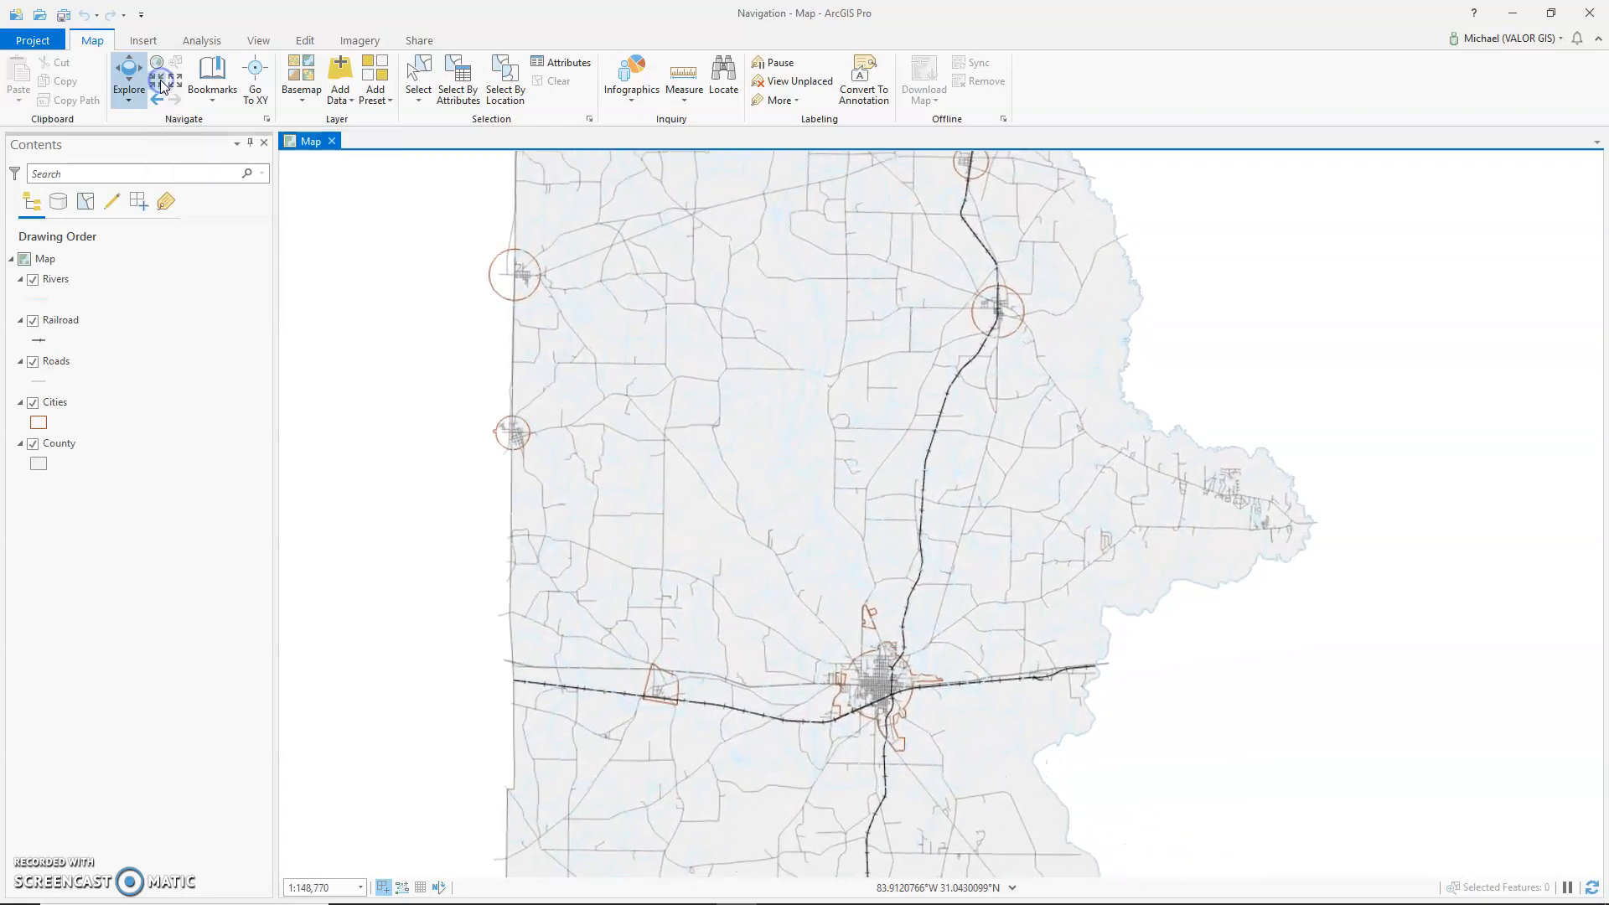
click(162, 84)
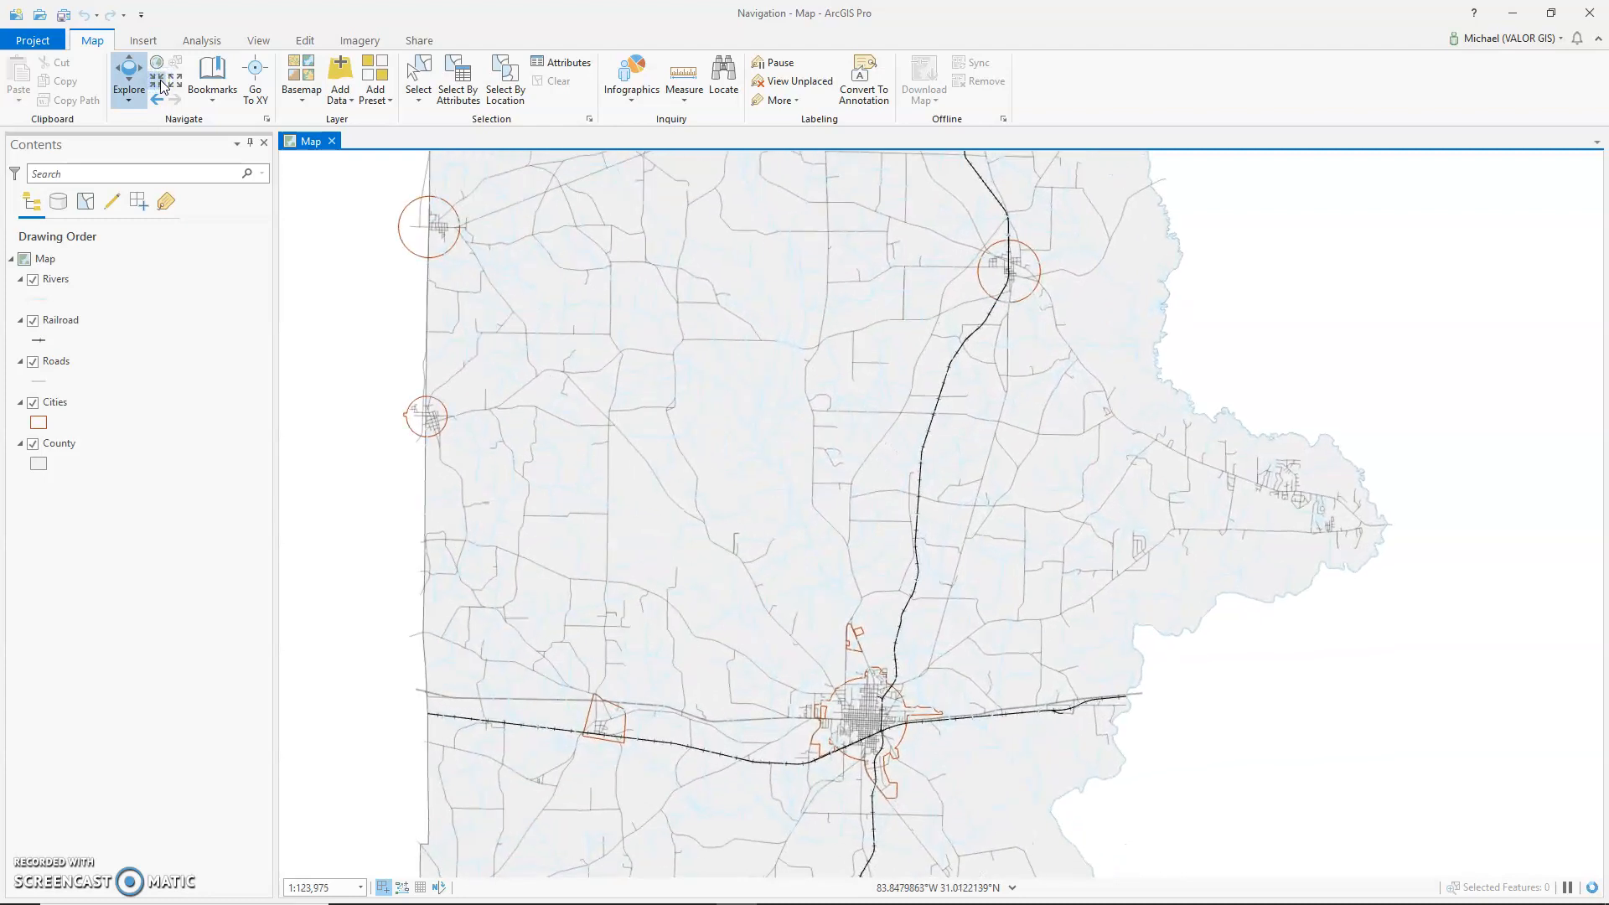
click(162, 83)
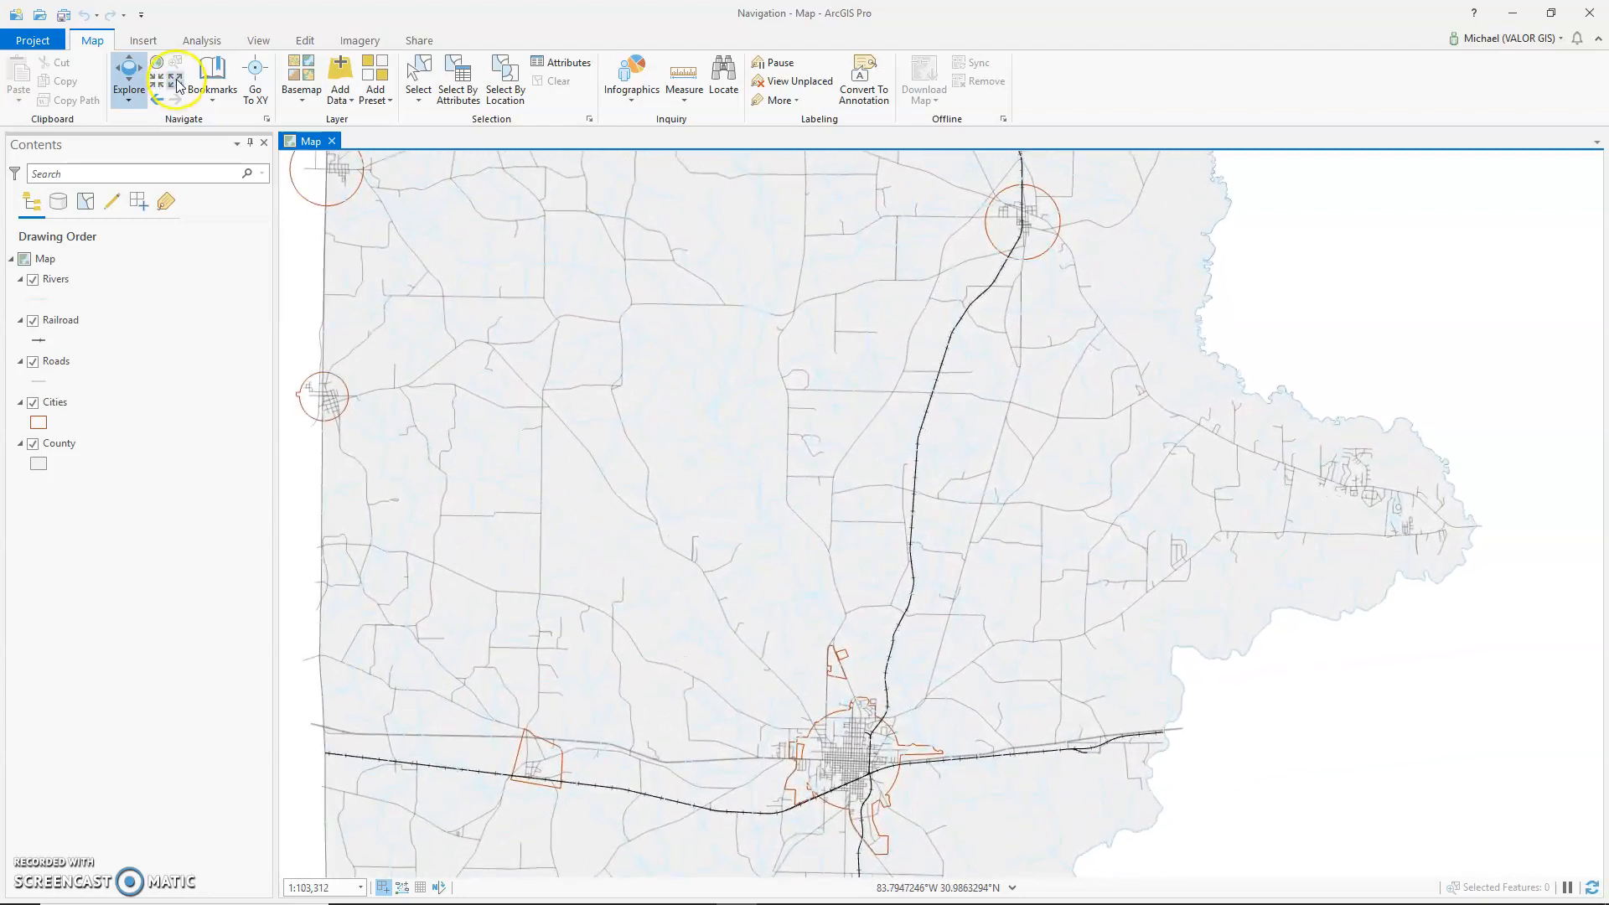
click(178, 84)
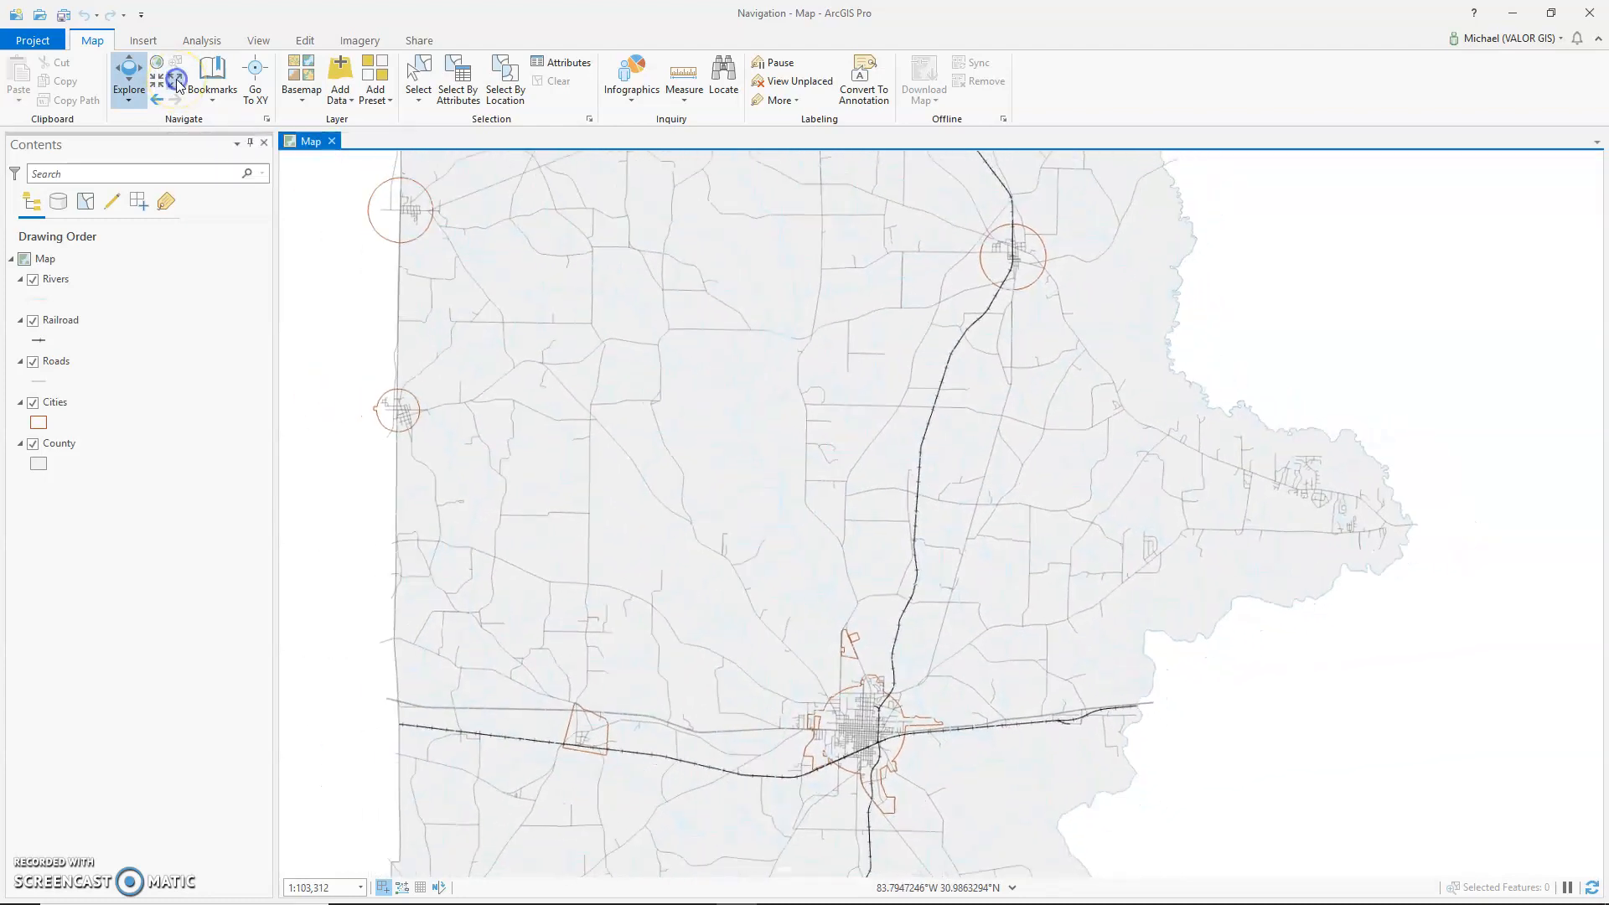
click(177, 83)
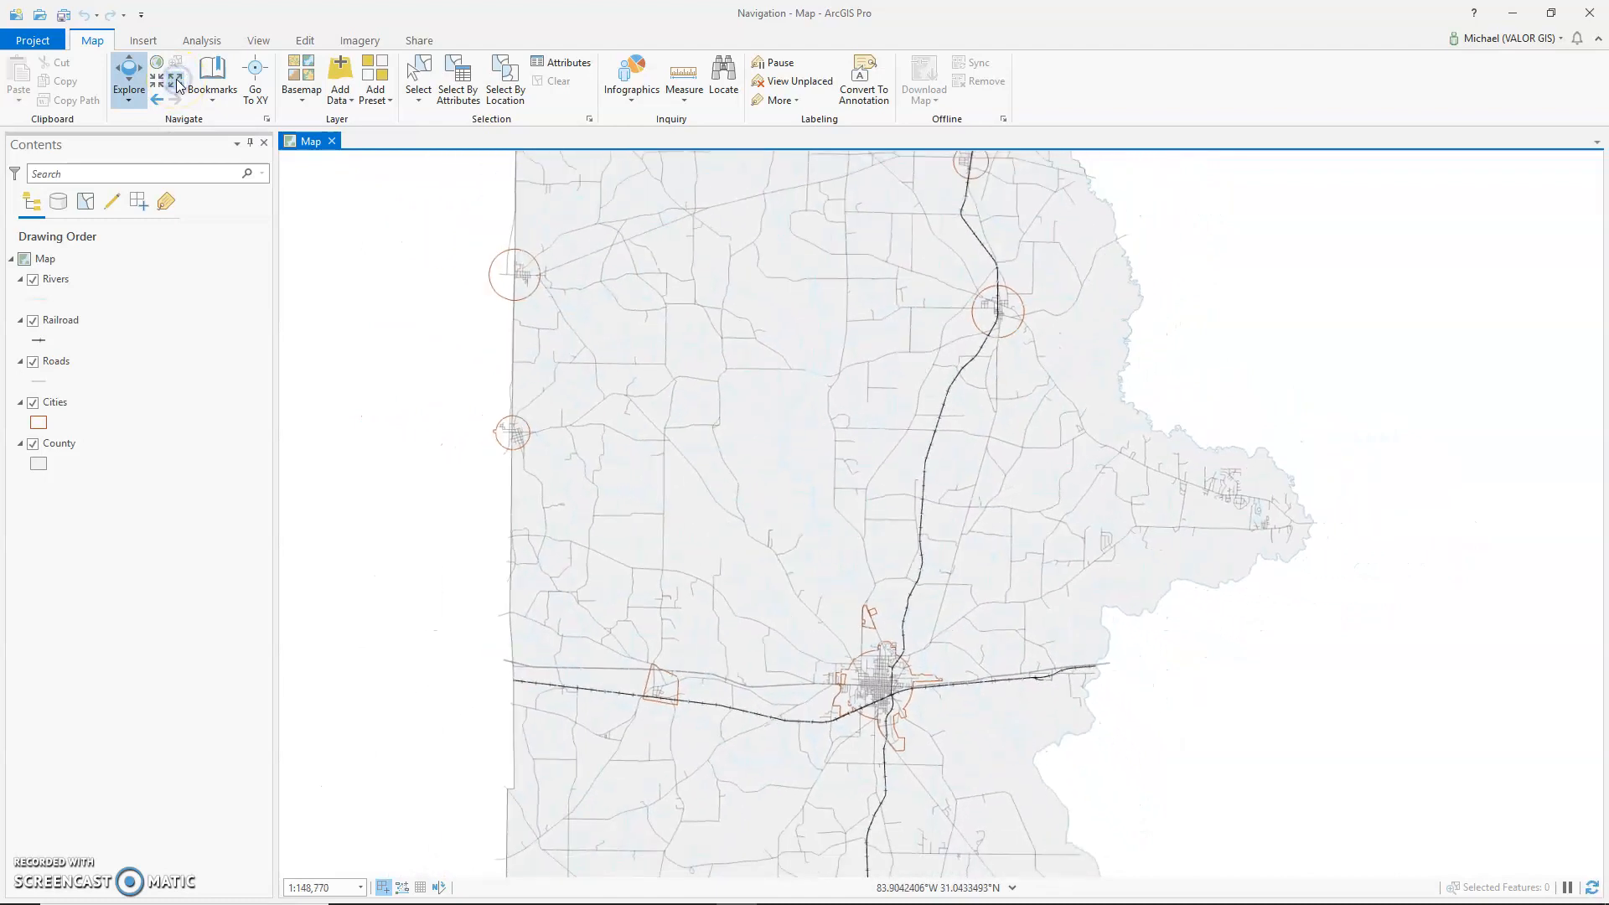
click(317, 216)
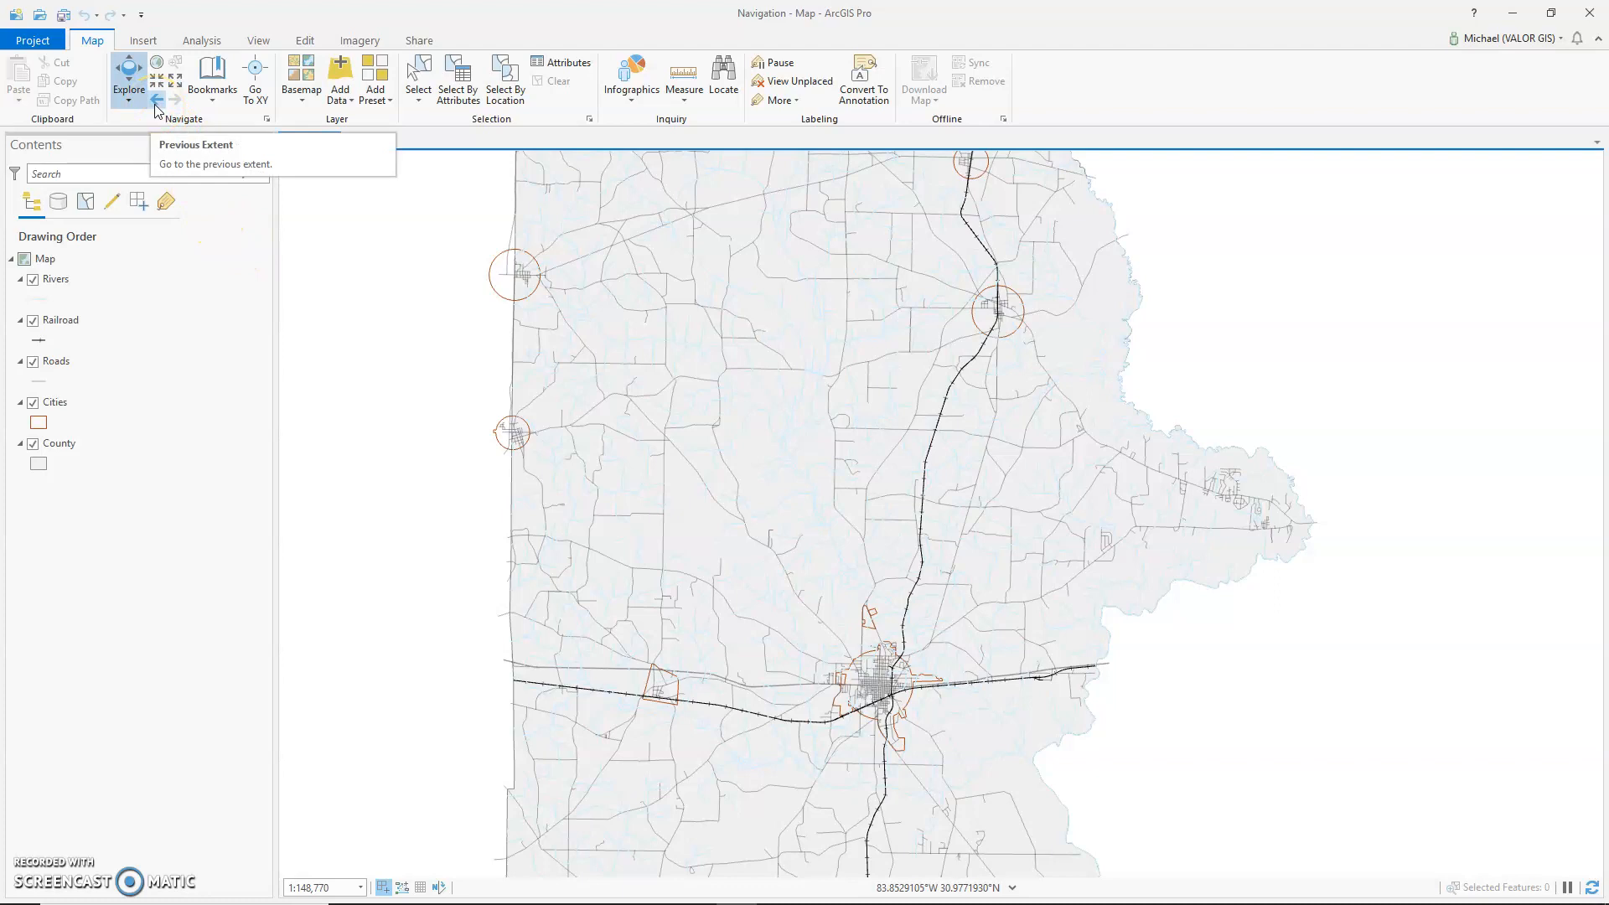
Step back through the two previous map extents and forward again through the two next extents
click(156, 99)
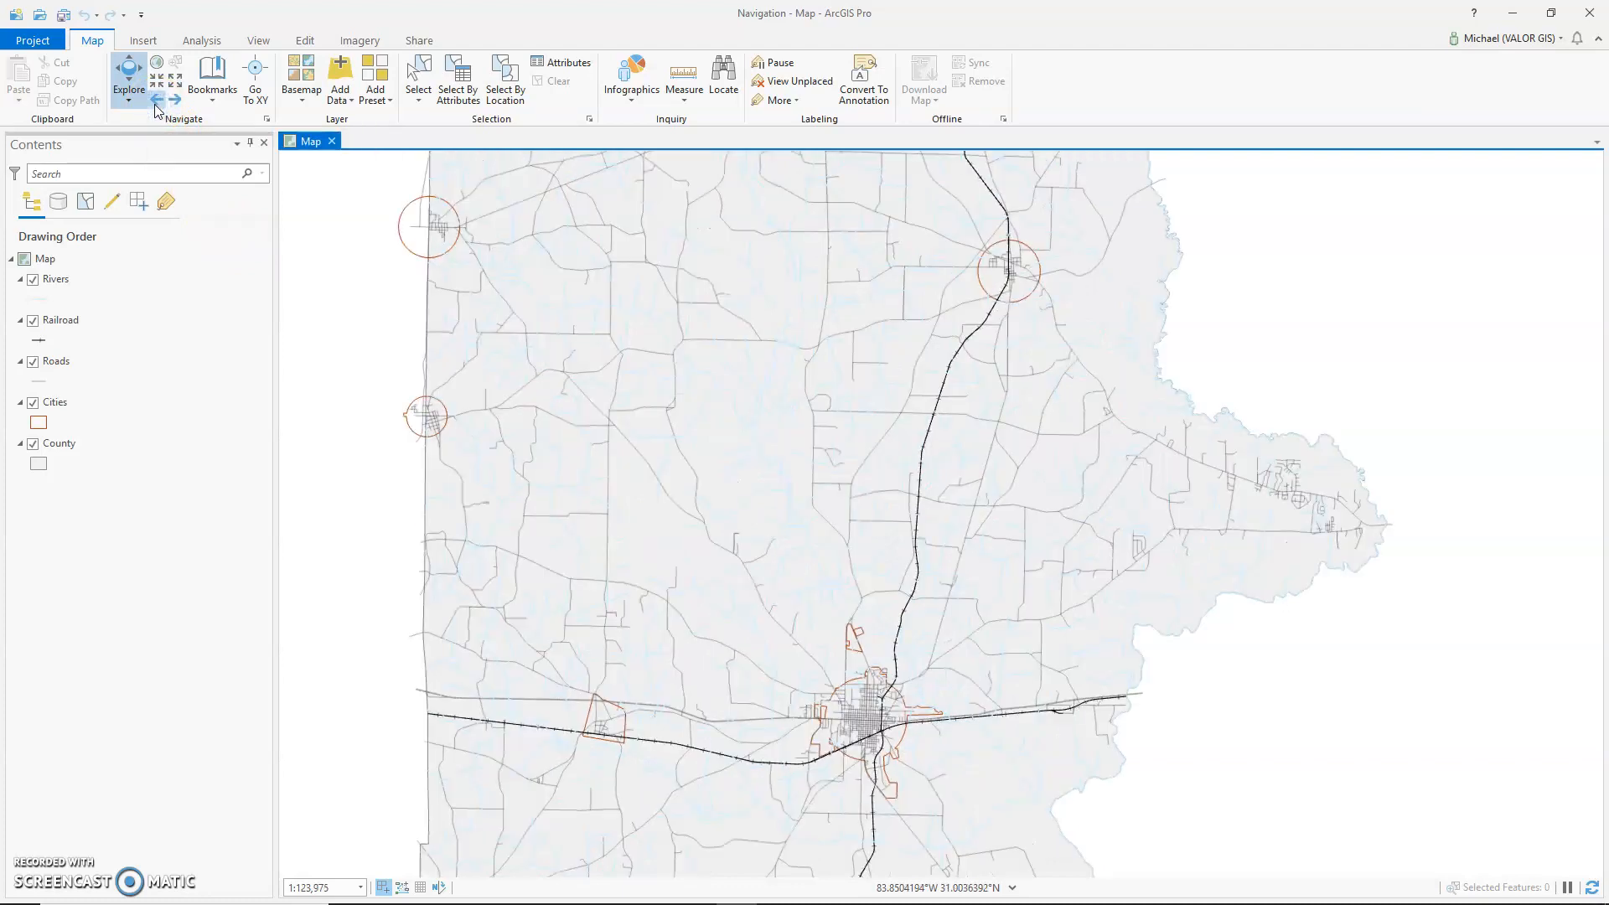
click(156, 104)
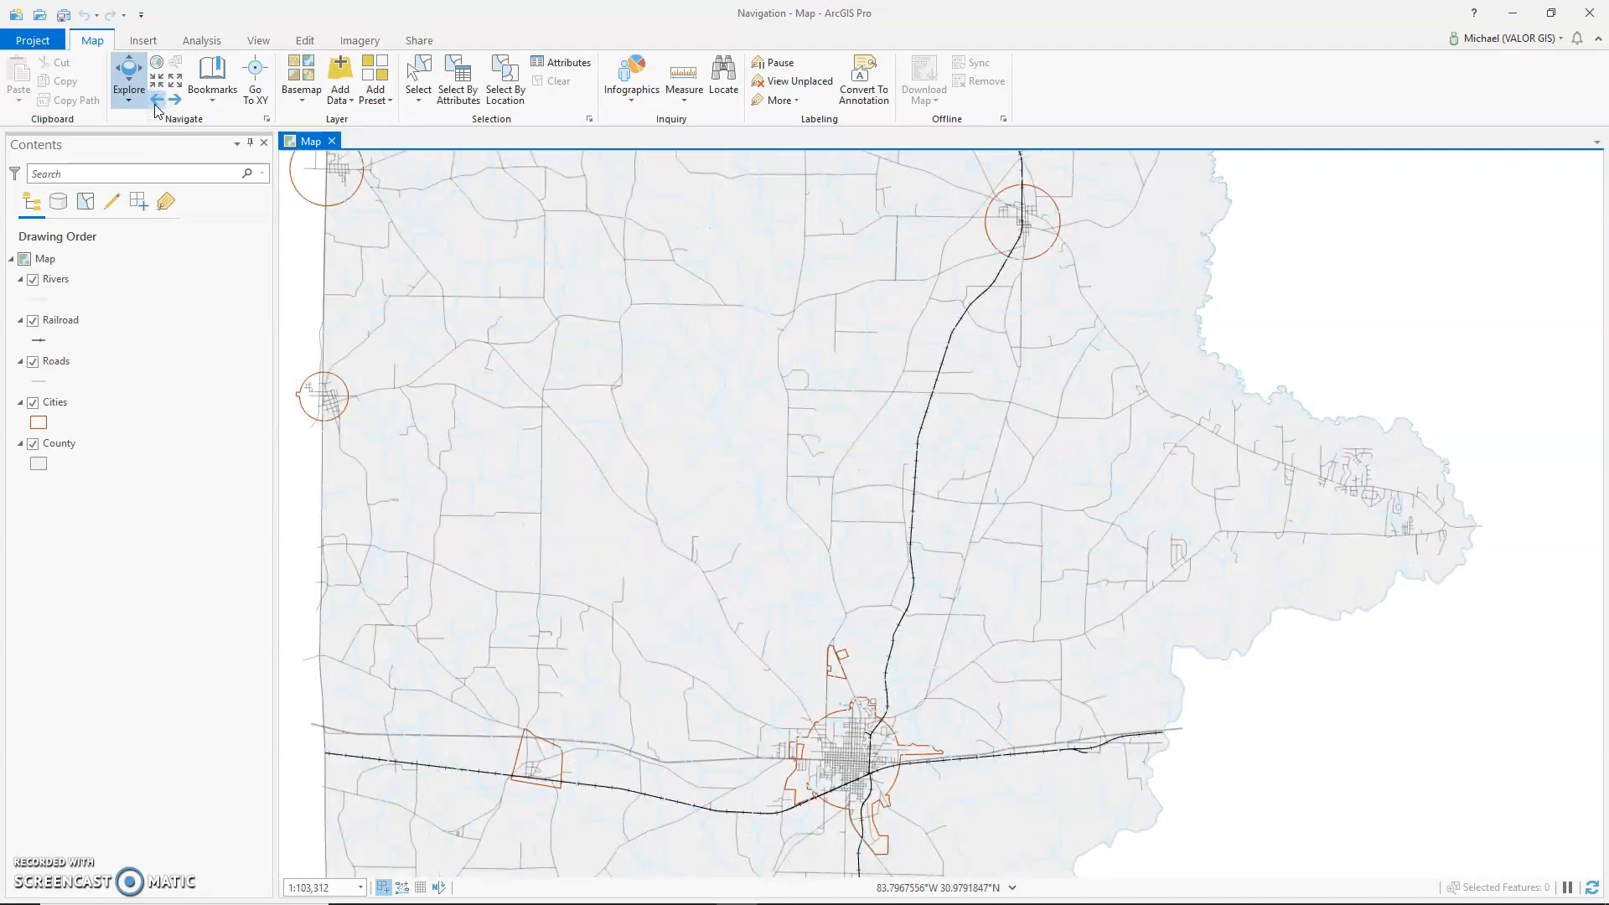
click(173, 101)
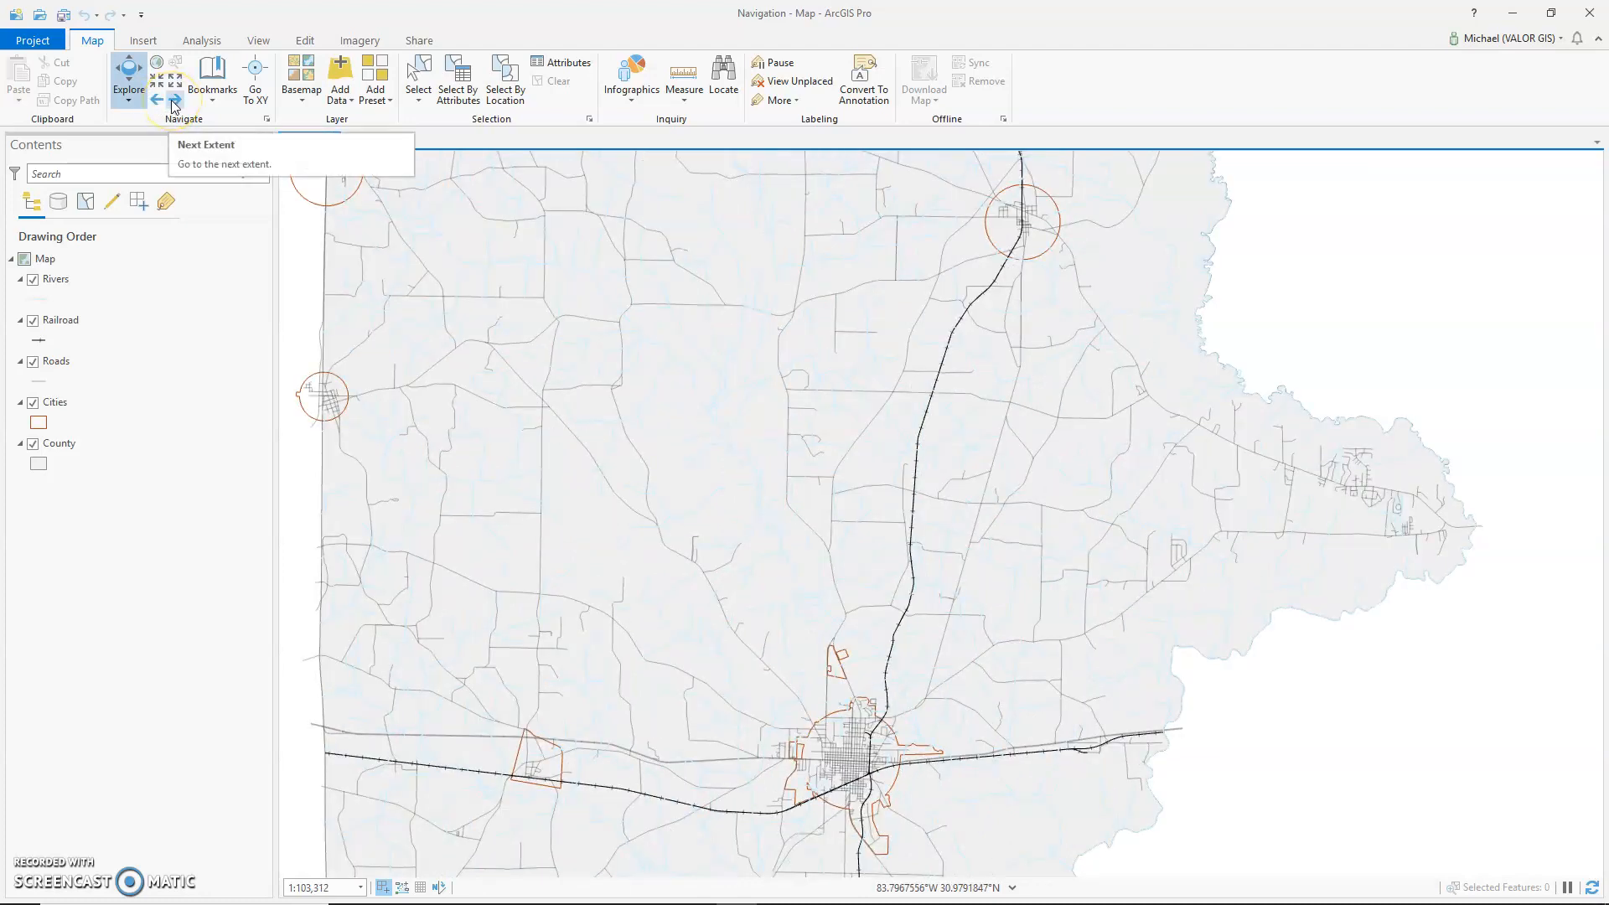
click(174, 103)
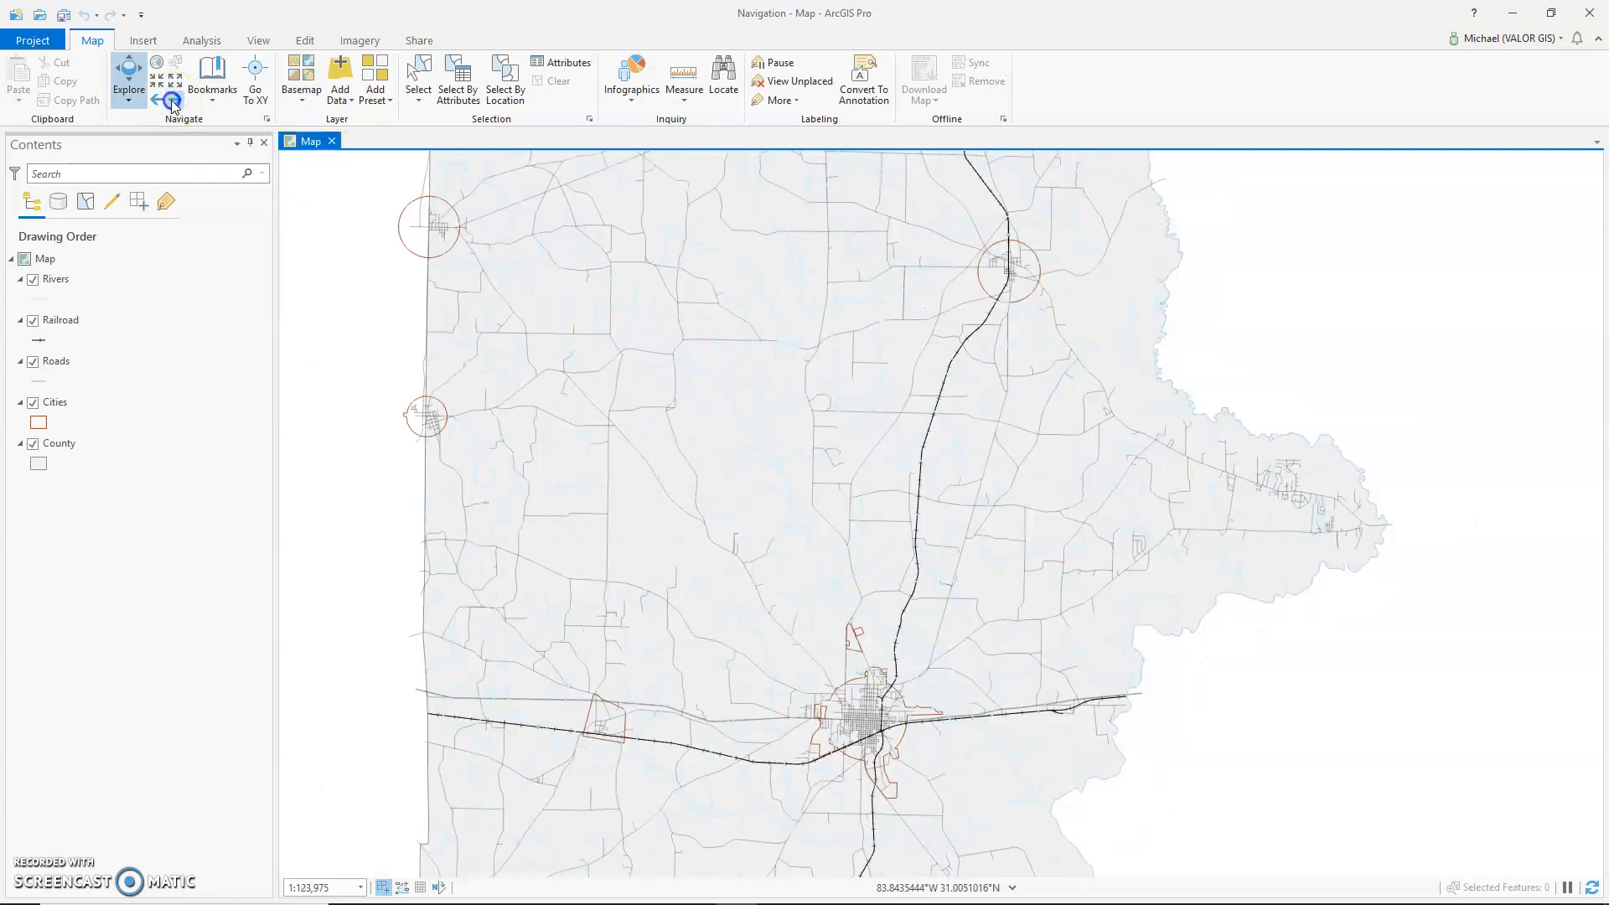
click(173, 102)
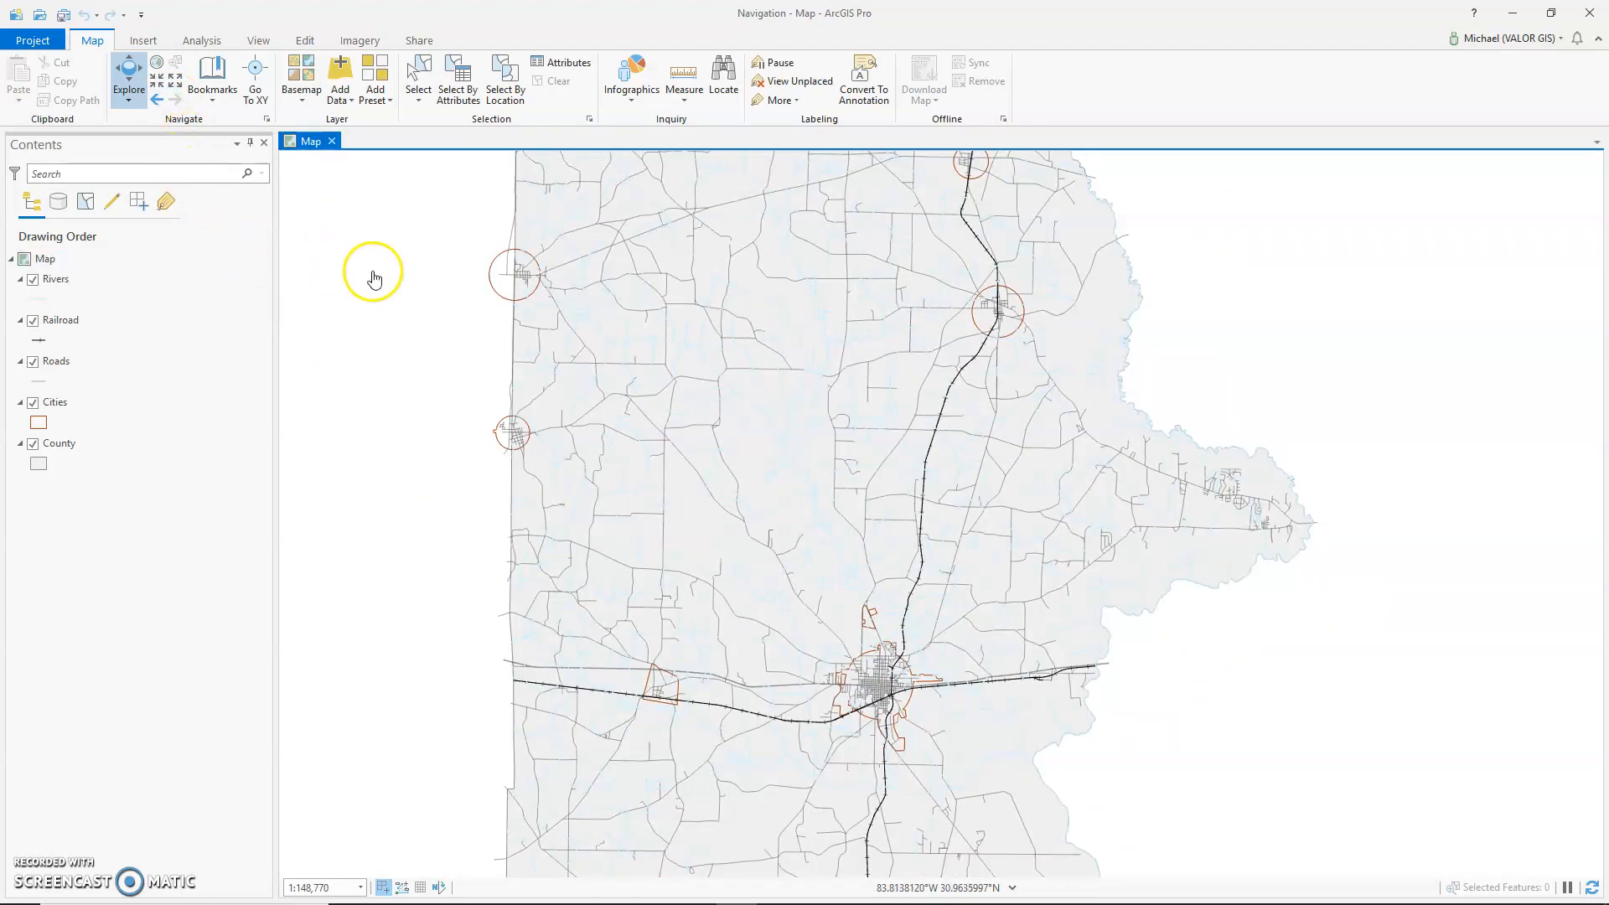
Go to the Morven bookmark on the map and return to the previous extent
click(218, 77)
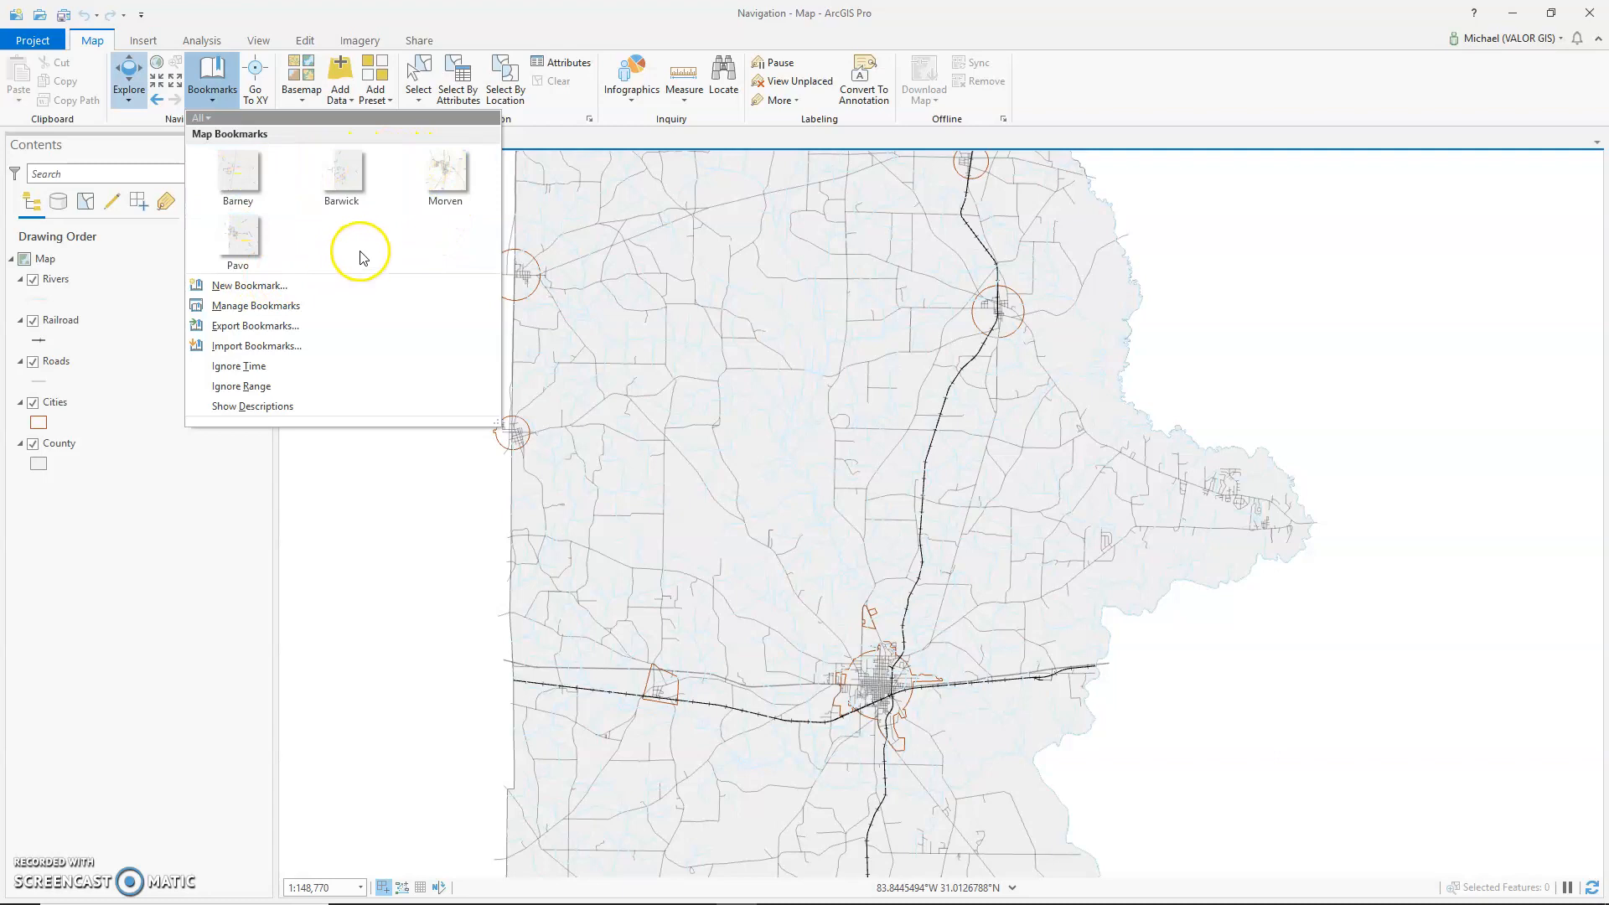
click(447, 171)
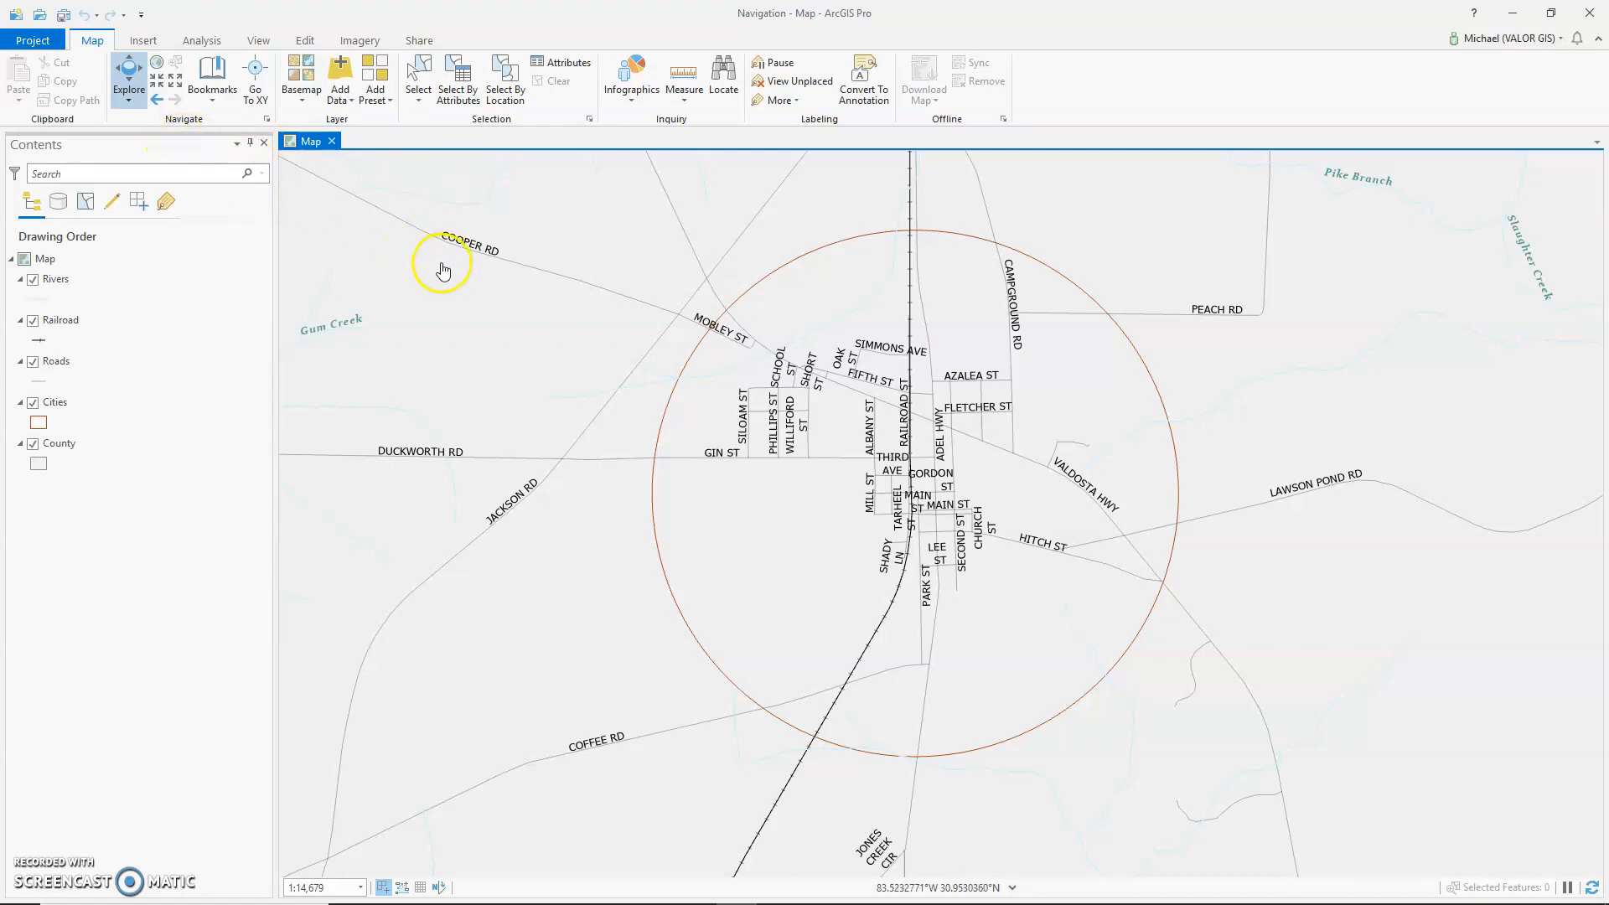
click(157, 99)
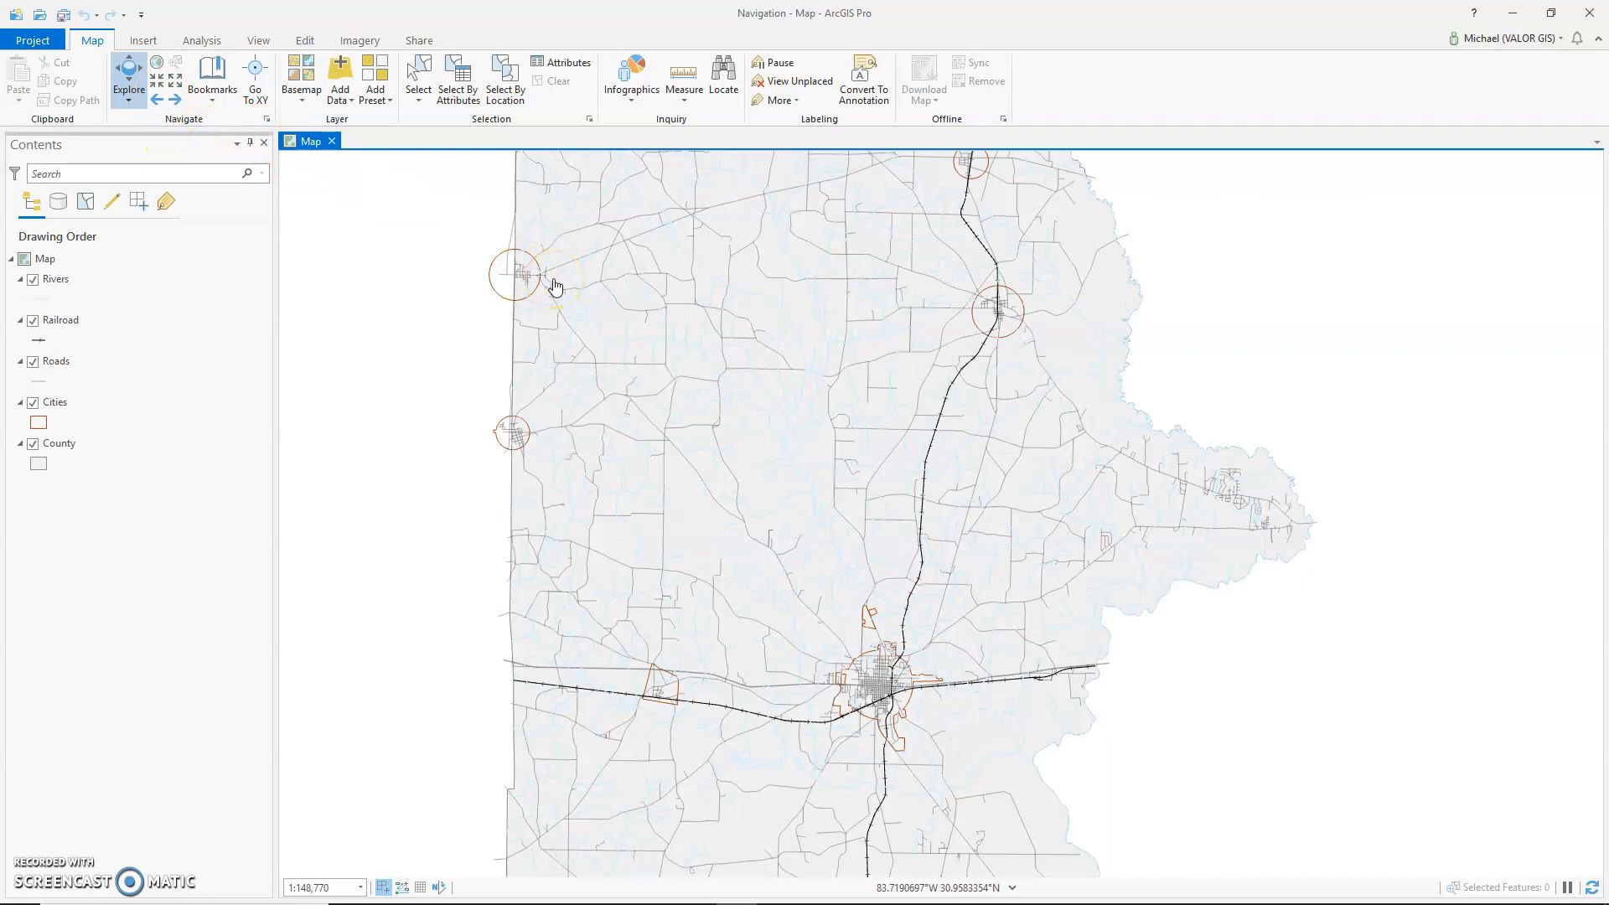
Center the large city at the railroad junction in the map and zoom in to a scale of about 1:39,000
drag(874, 686, 799, 526)
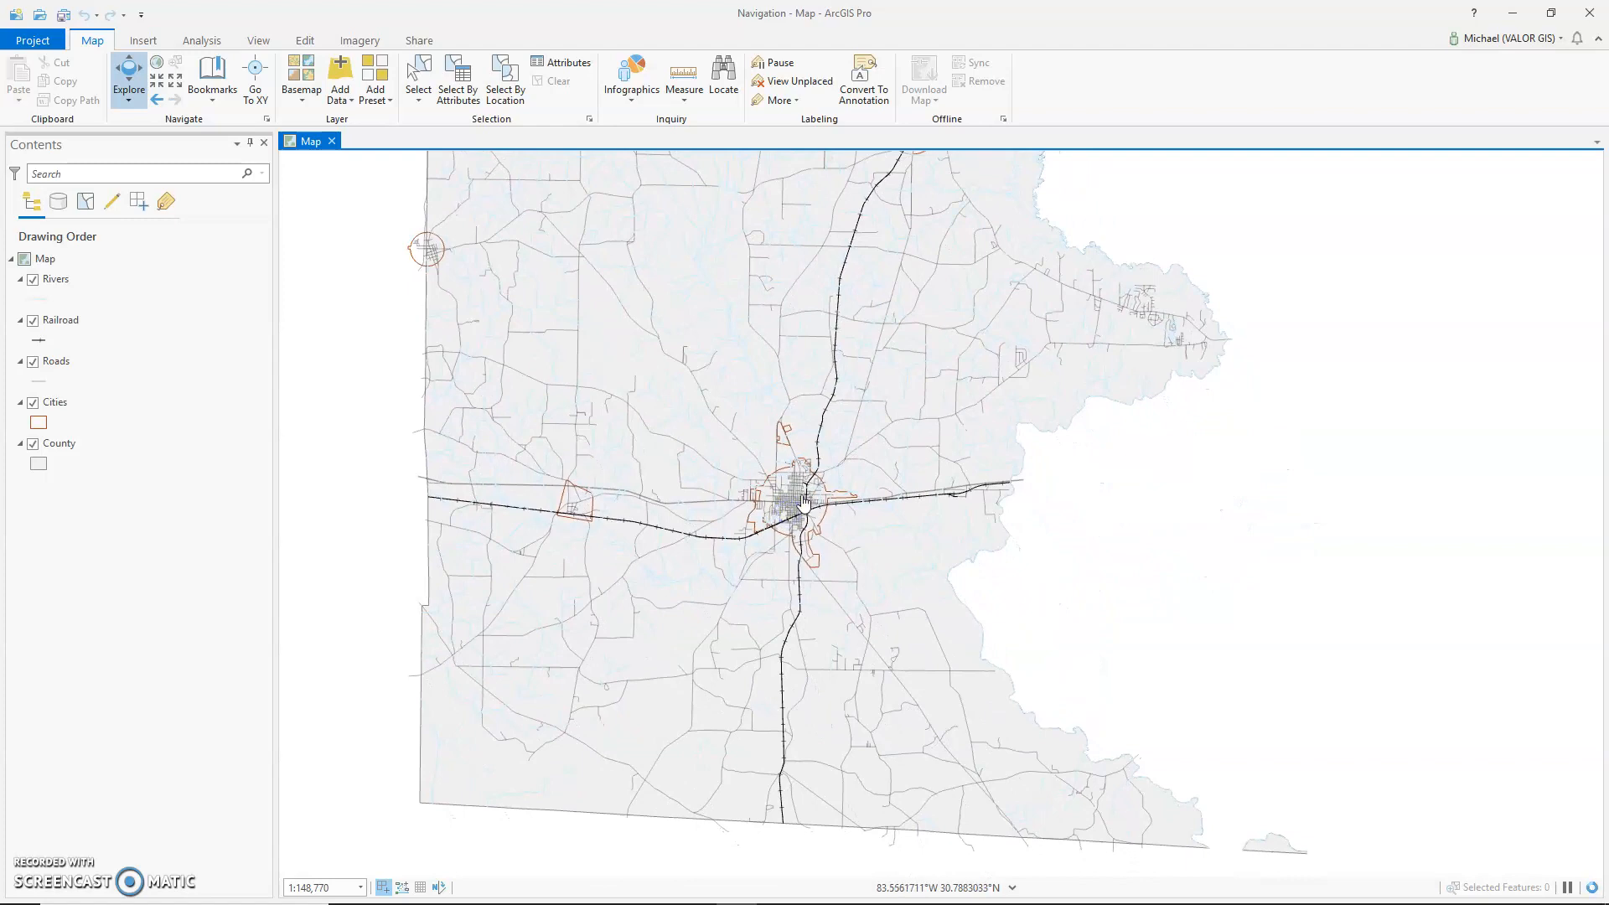
scroll(802, 516, up, 2)
scroll(804, 499, up, 2)
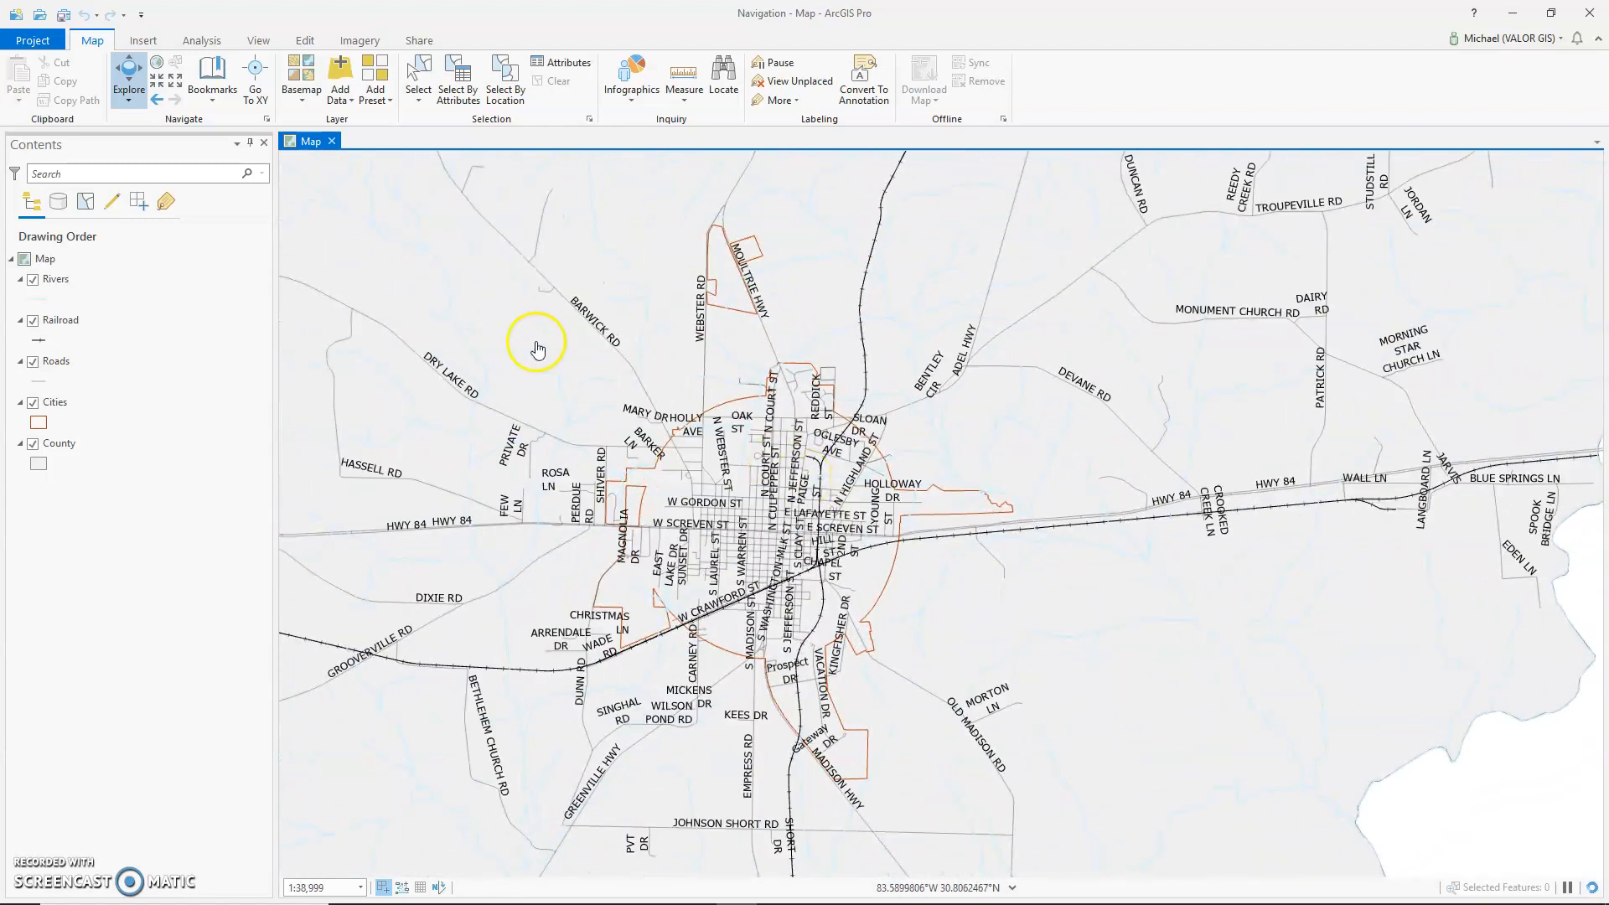
Start a new bookmark of the current view named "Quitman" with the description "City of Quitman in Brooks County, Georgia"
click(216, 95)
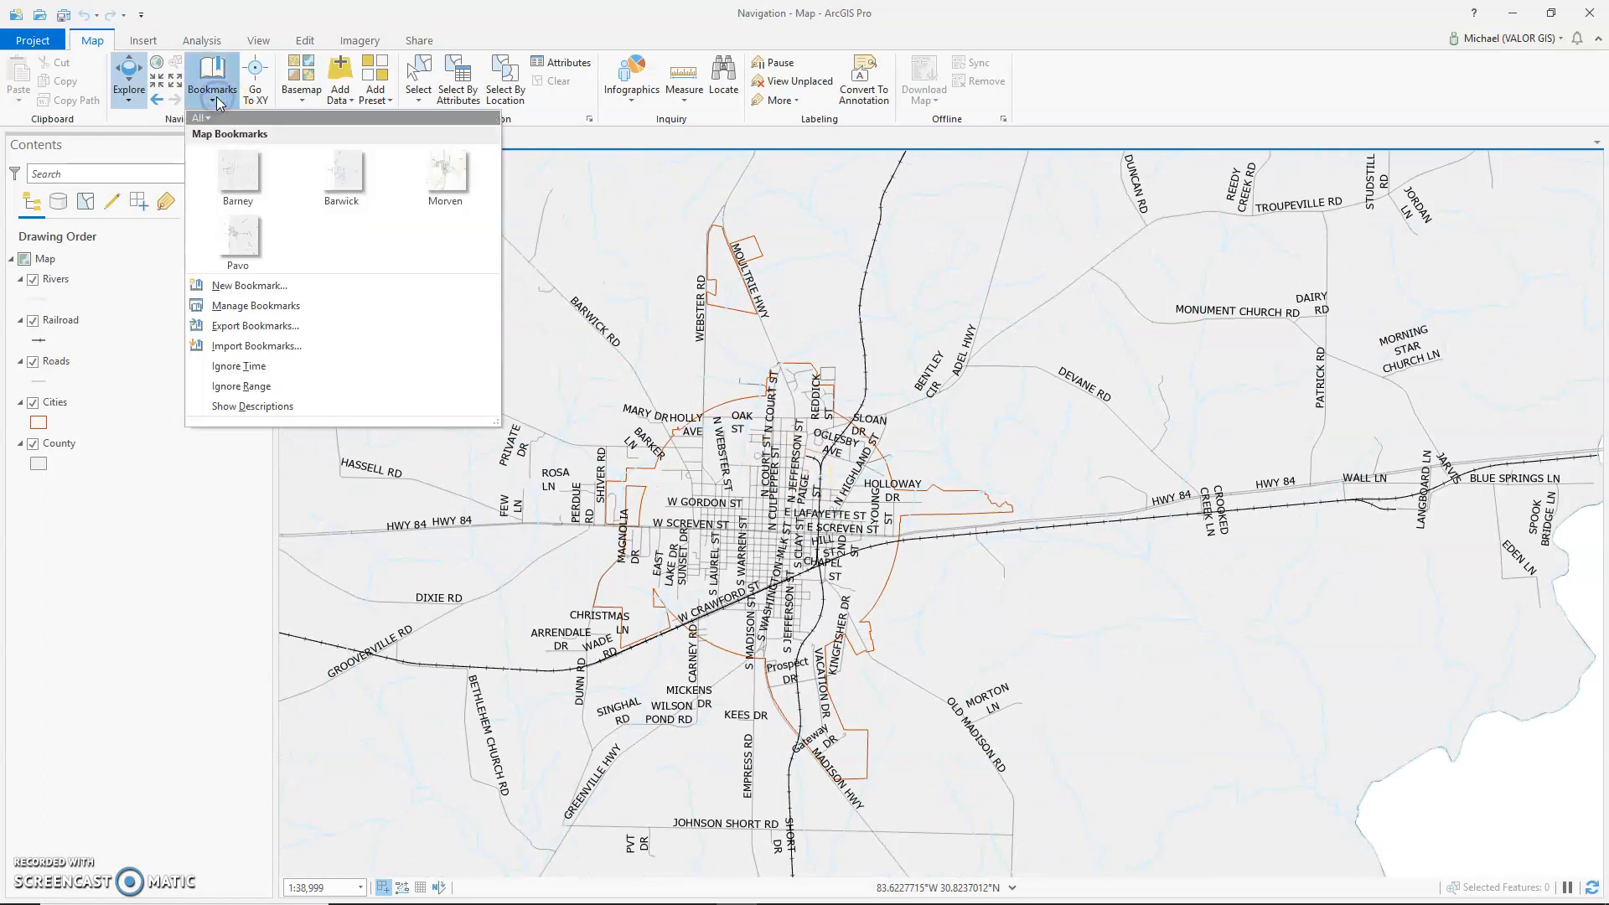
click(269, 287)
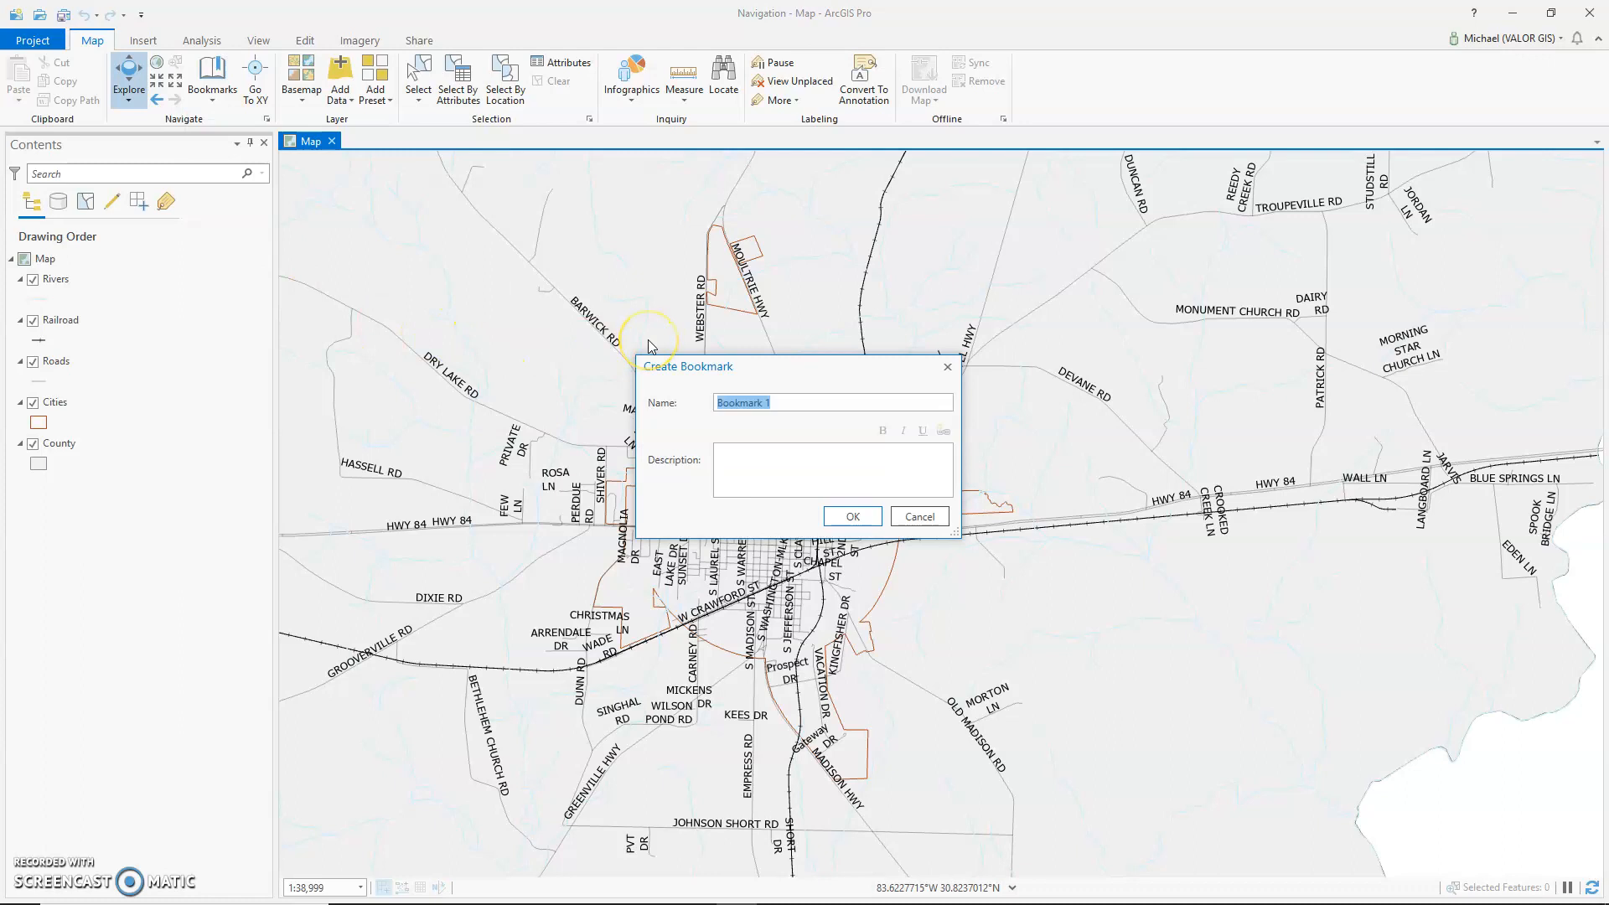
text(qU)
key(Caps_Lock)
key(BackSpace)
text(Qu)
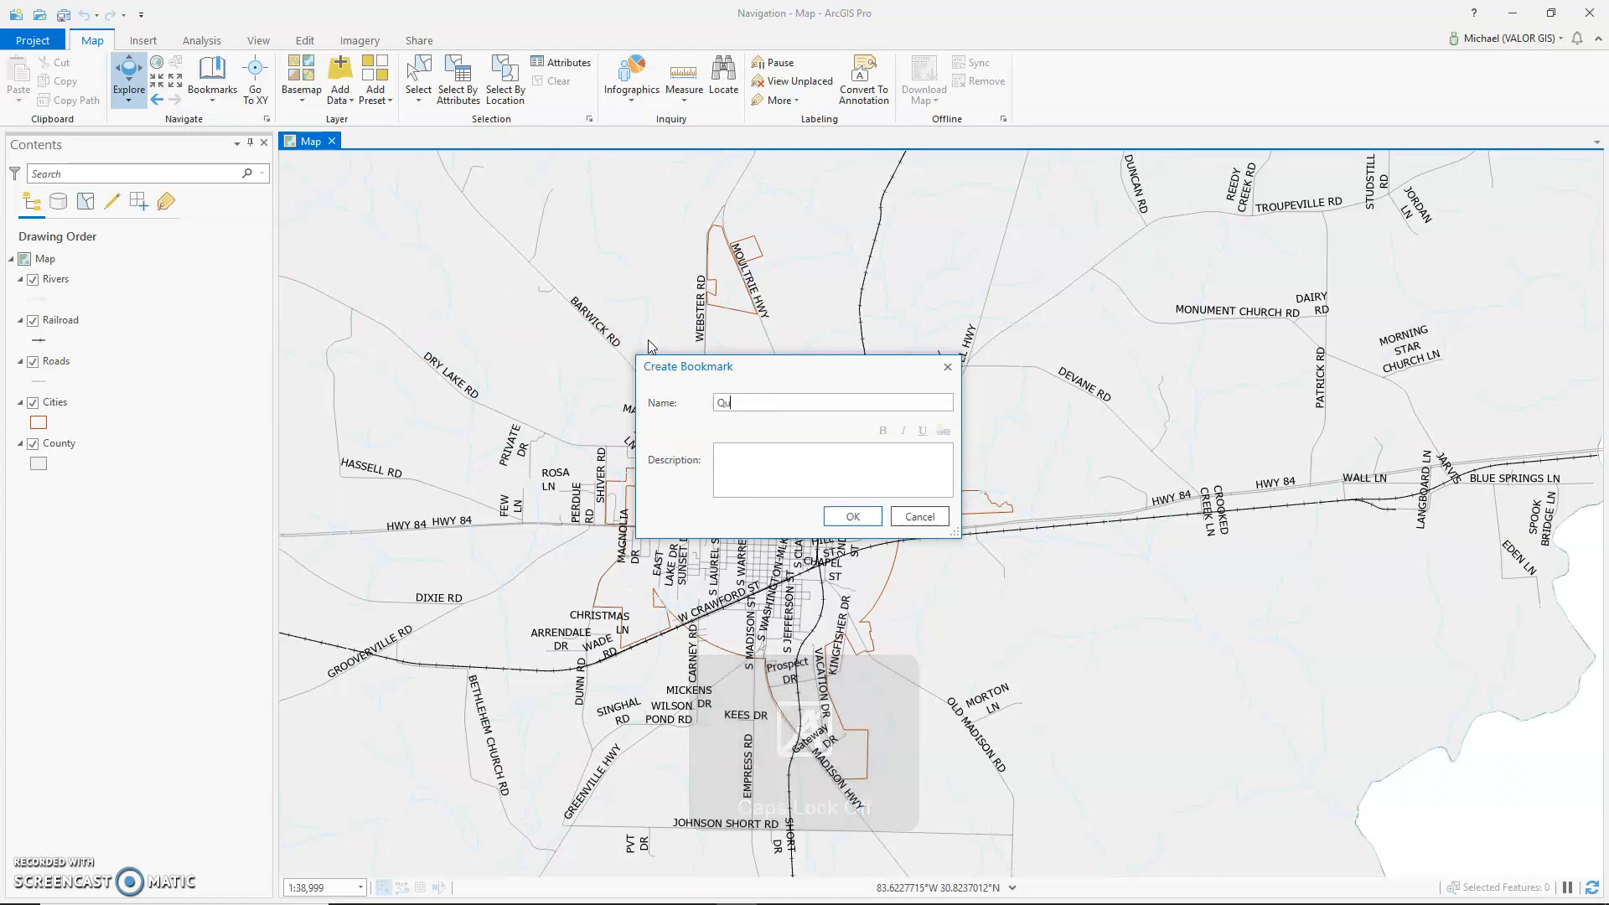
text(itman)
key(Tab)
text(City of Quitman in Brooks County, Georgia)
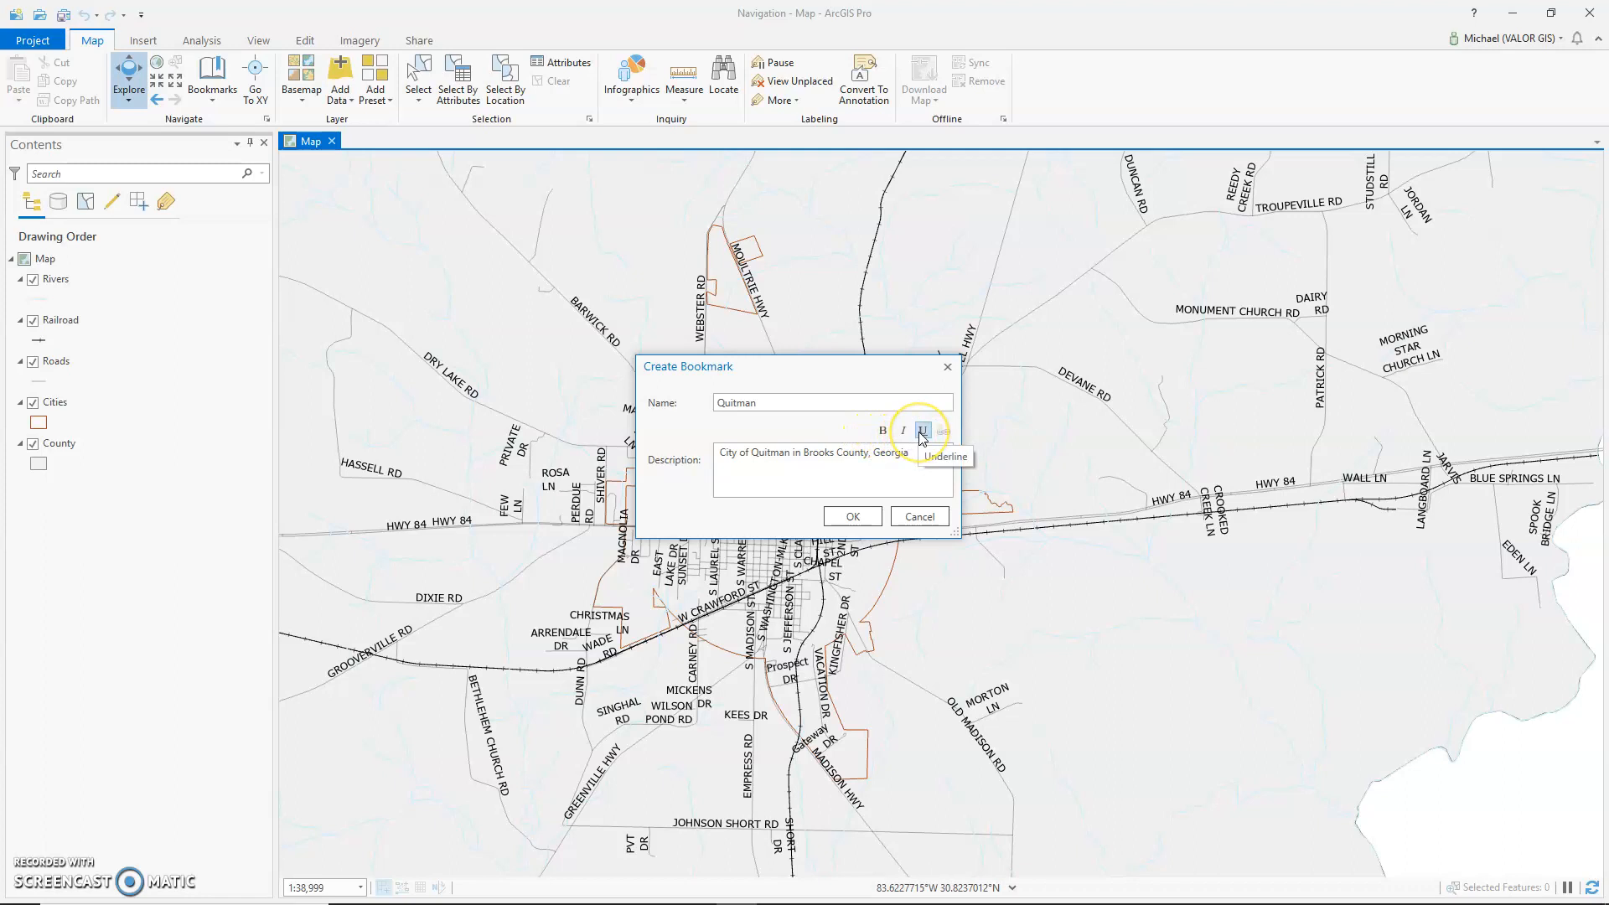
Make "Quitman" and "Brooks County, Georgia" bold in the description and save the bookmark
click(771, 455)
double_click(772, 455)
click(882, 430)
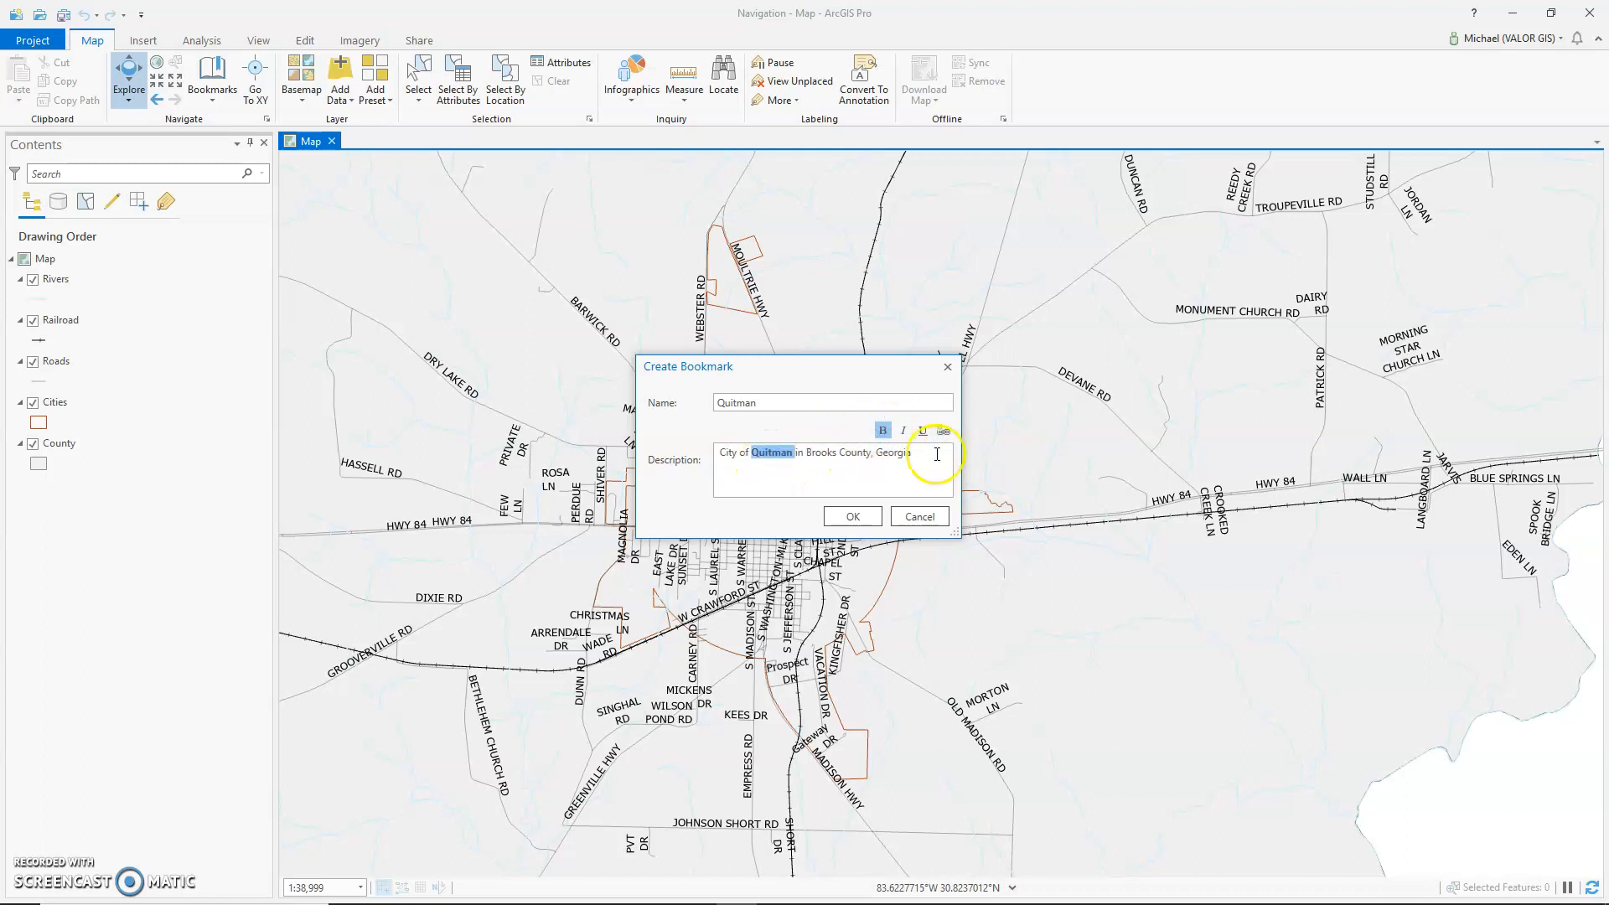
drag(942, 455, 808, 454)
click(882, 430)
click(856, 516)
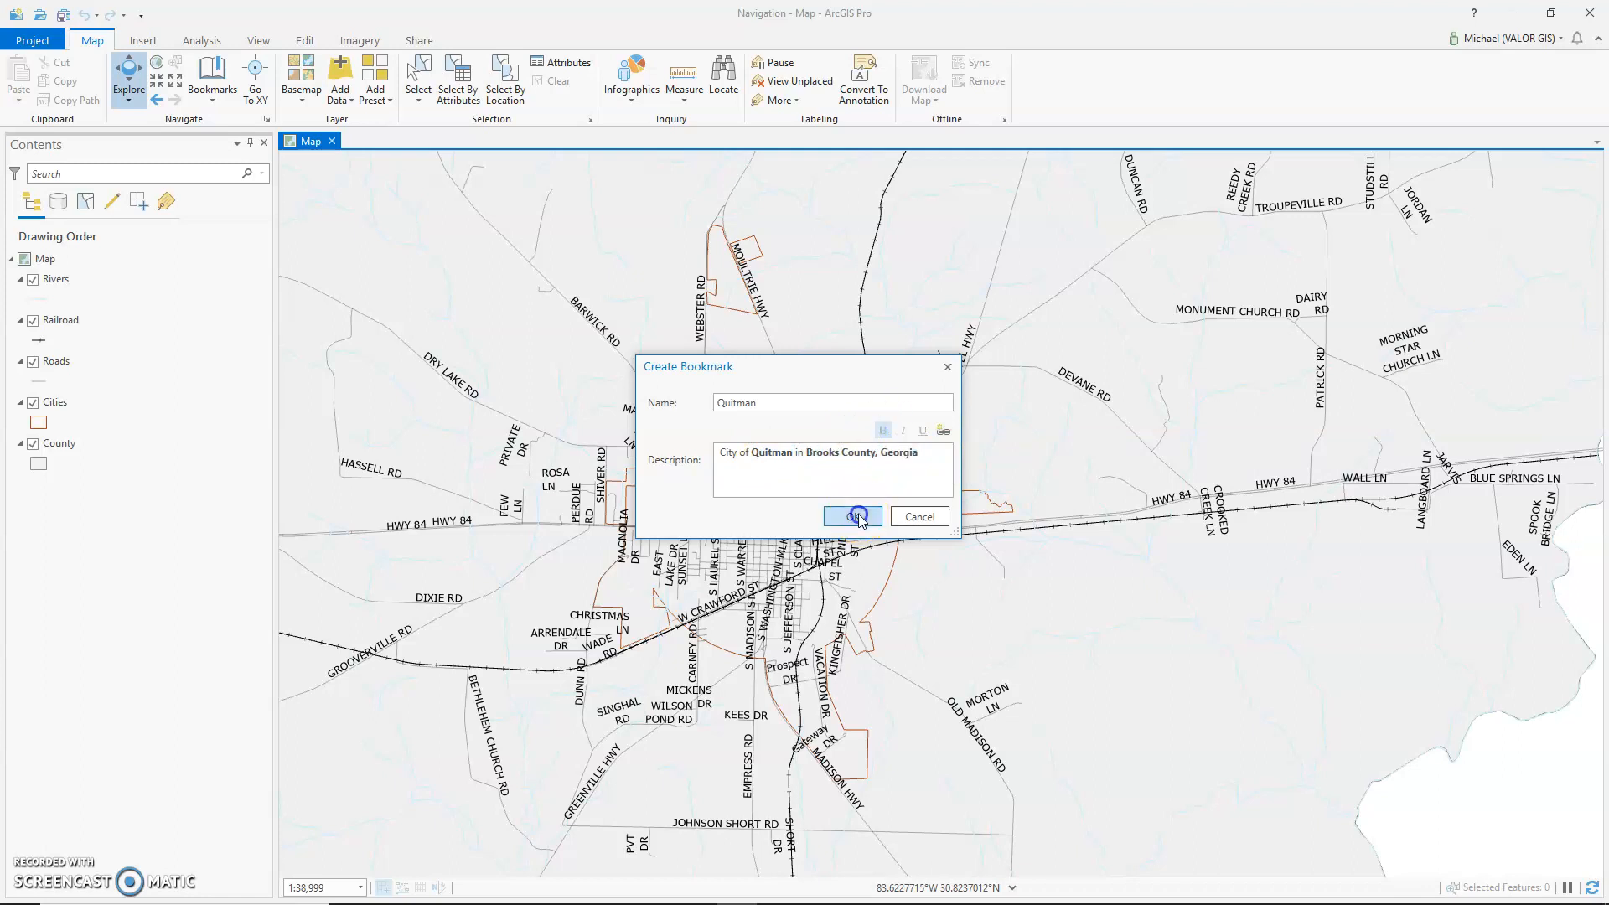
Switch on the descriptions in the bookmark gallery, view them, and switch them off again
click(217, 98)
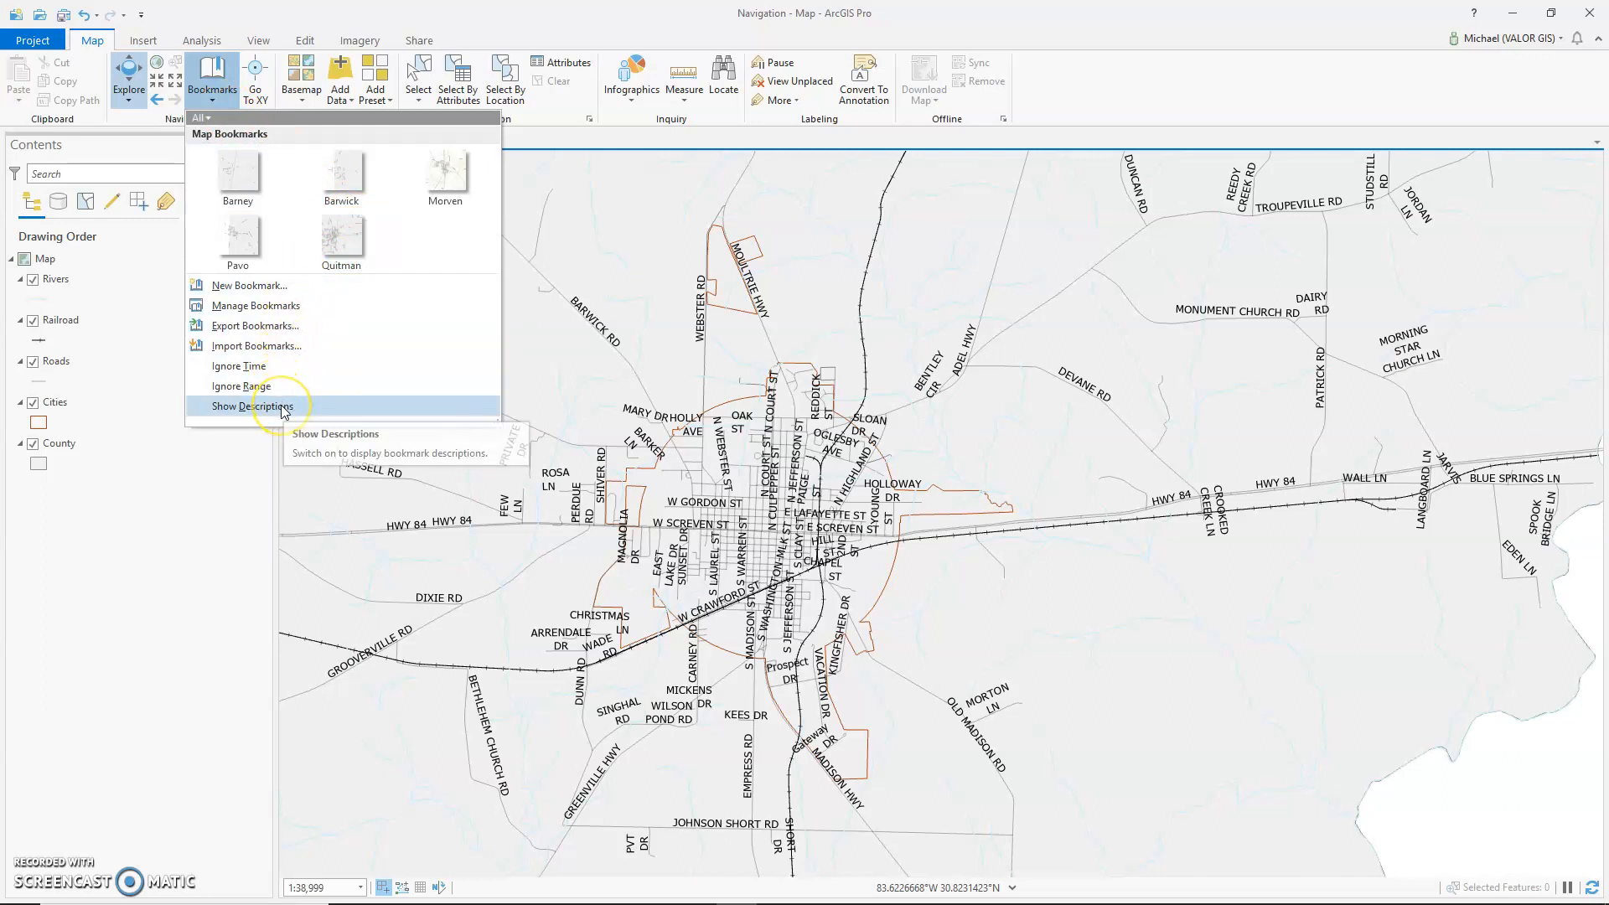
click(251, 407)
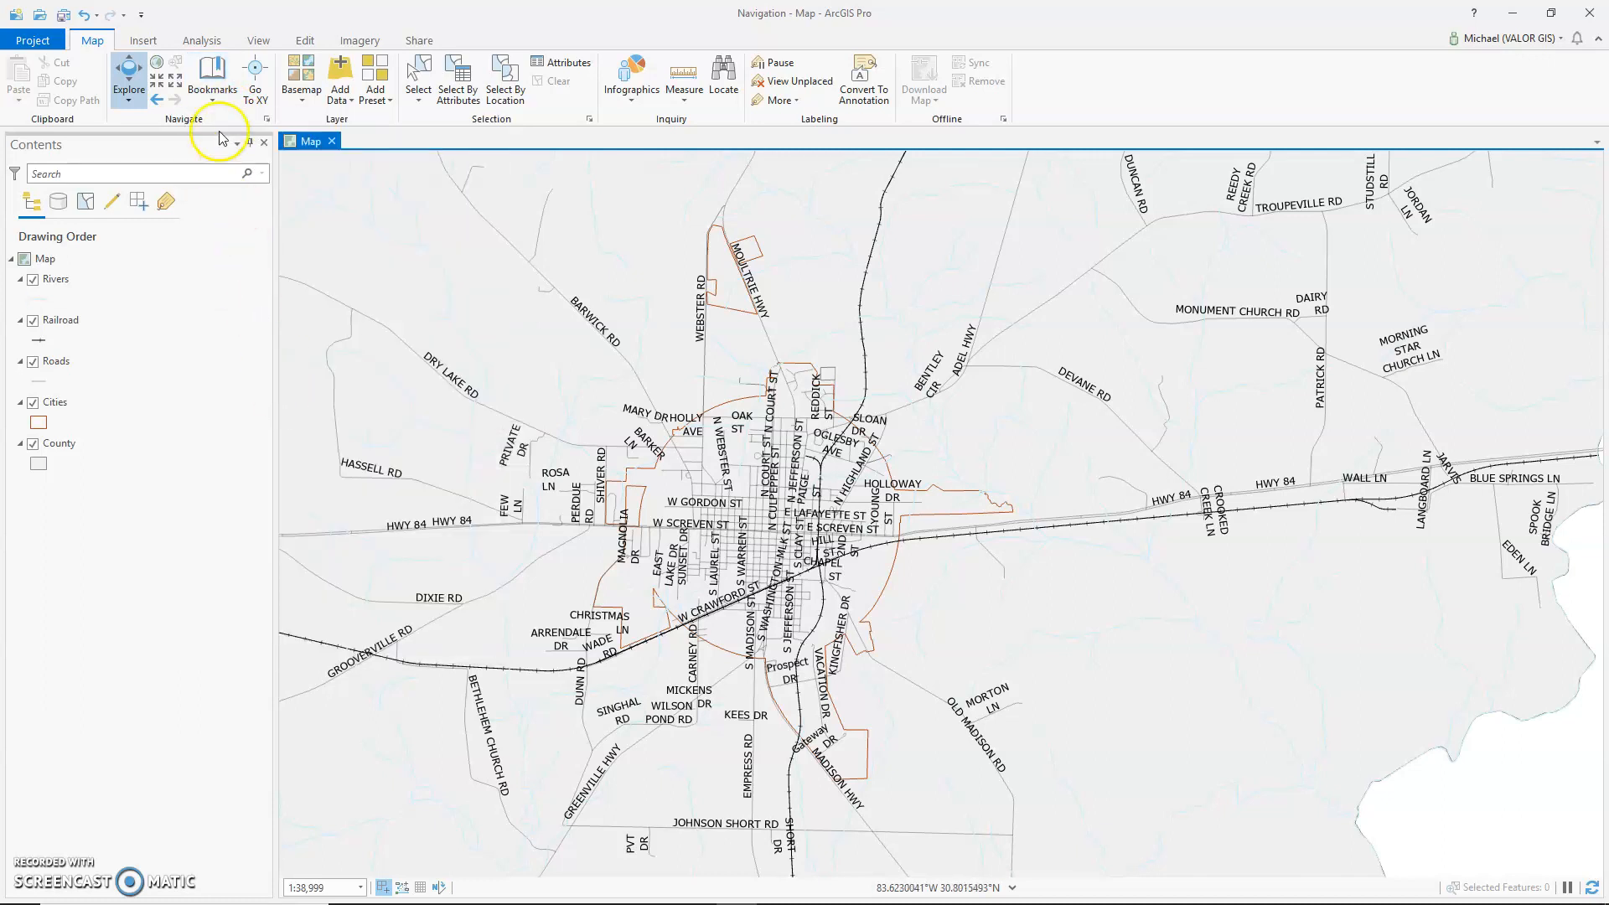
click(212, 79)
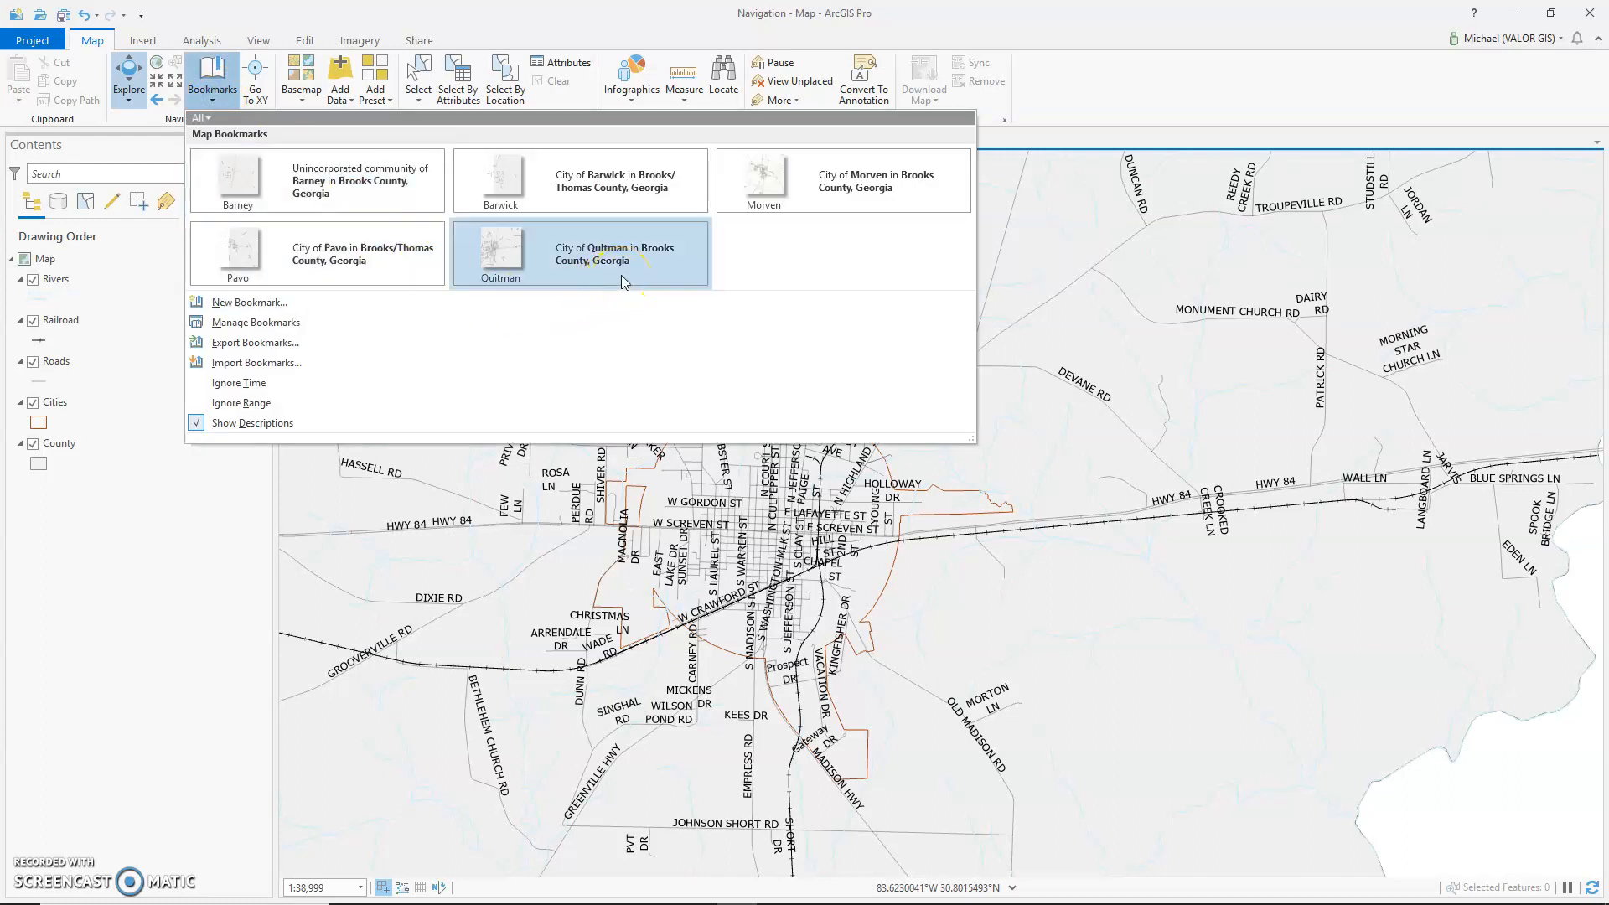
click(269, 425)
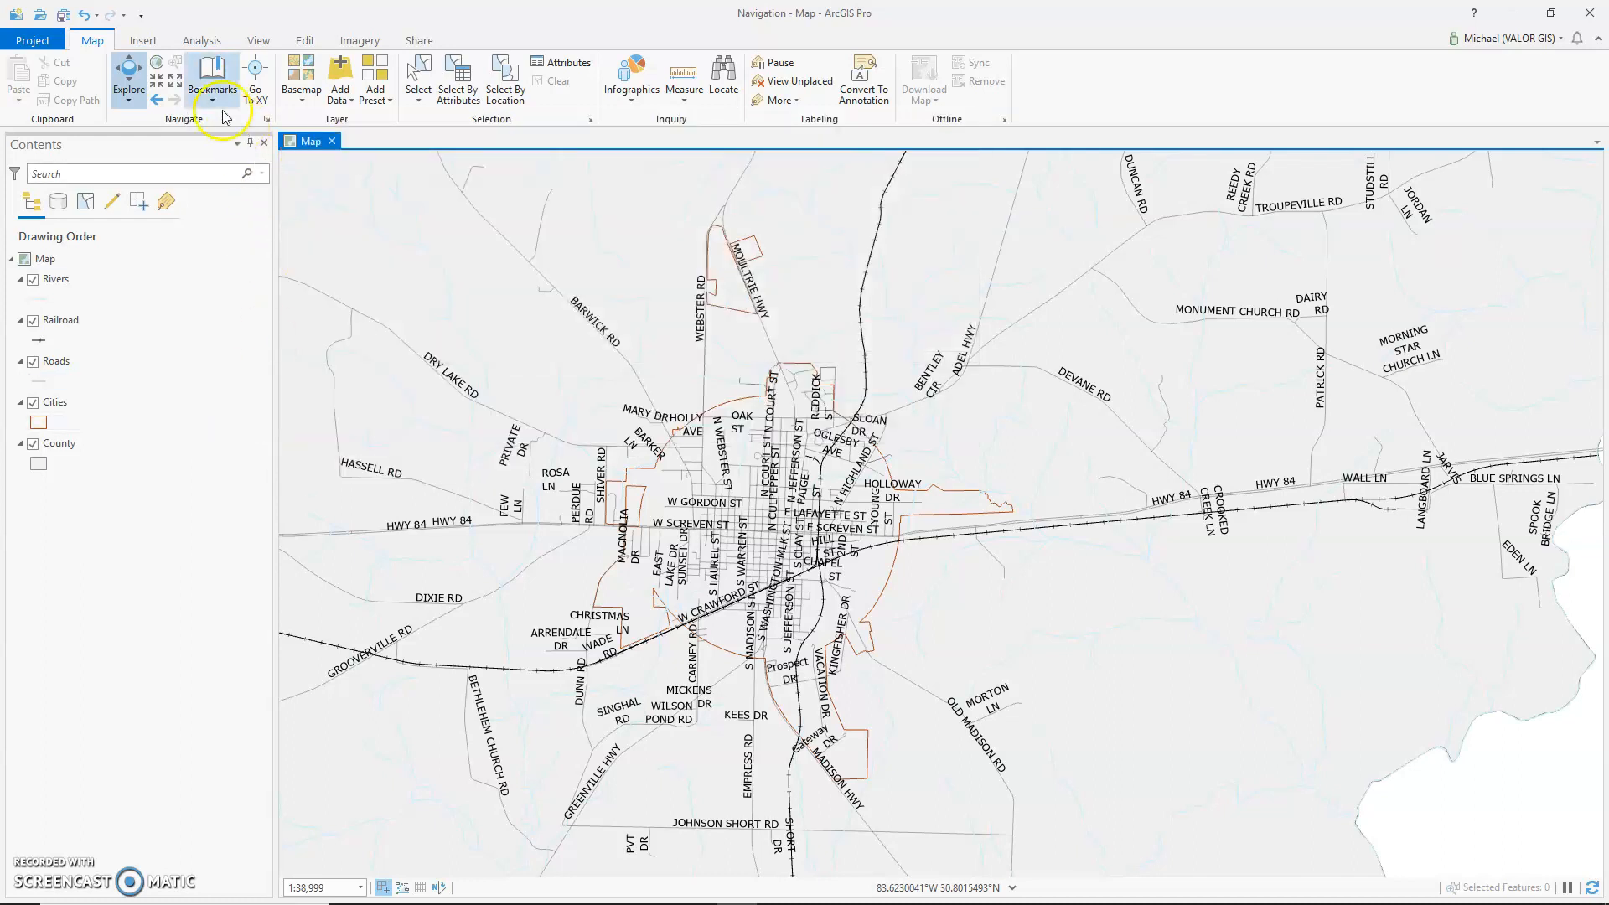
Open the bookmark manager and move the Quitman bookmark directly above Morven in the list
click(210, 91)
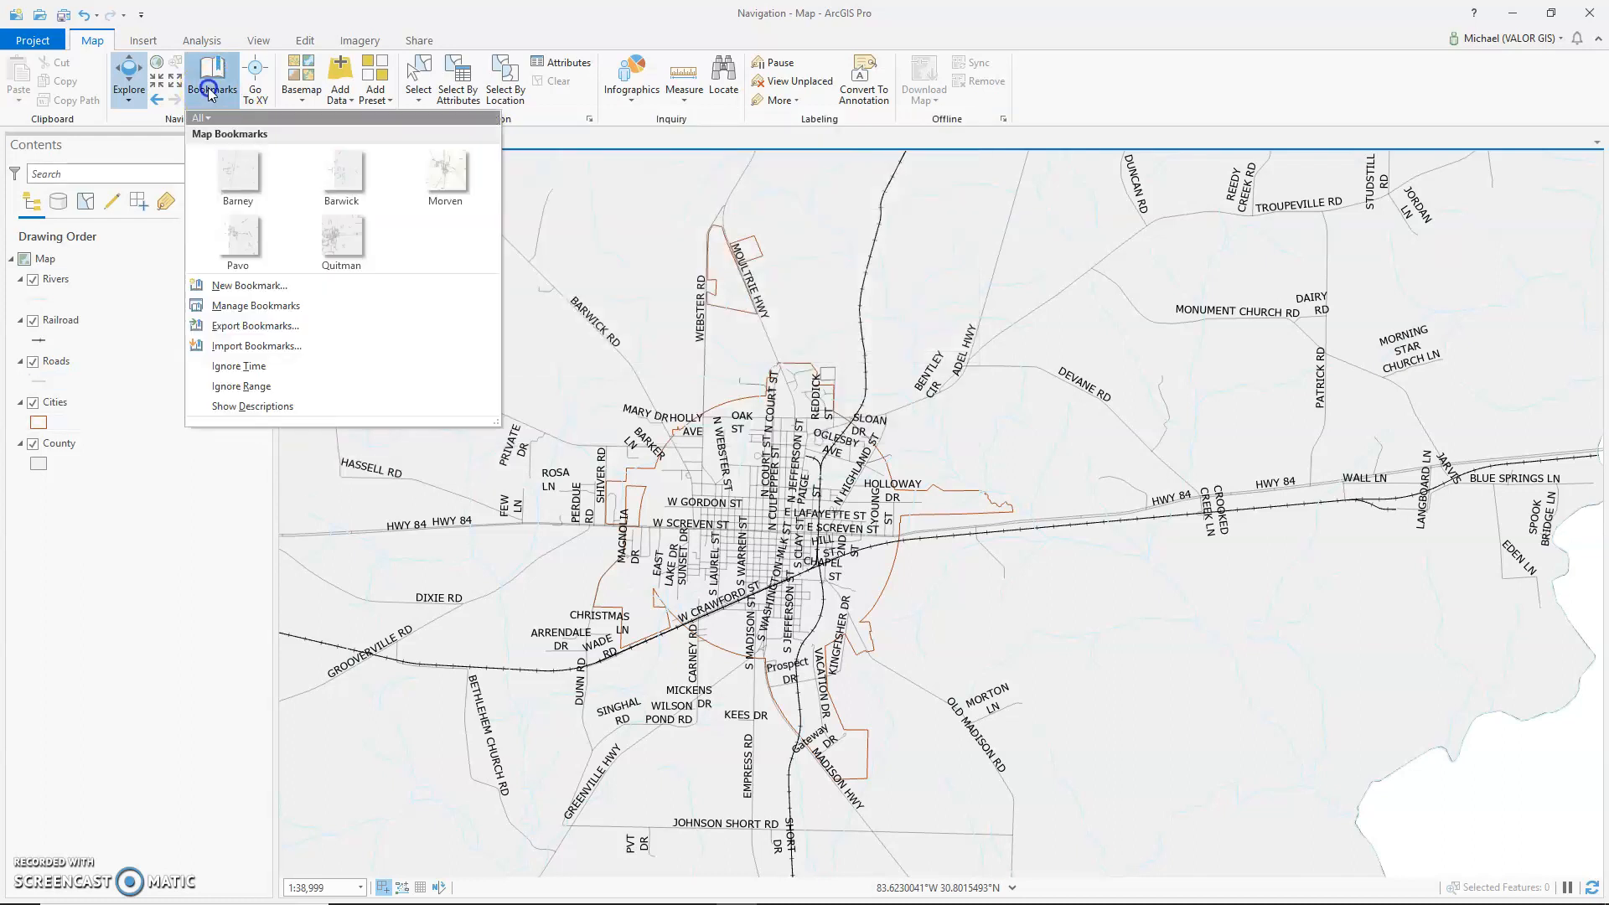
click(282, 306)
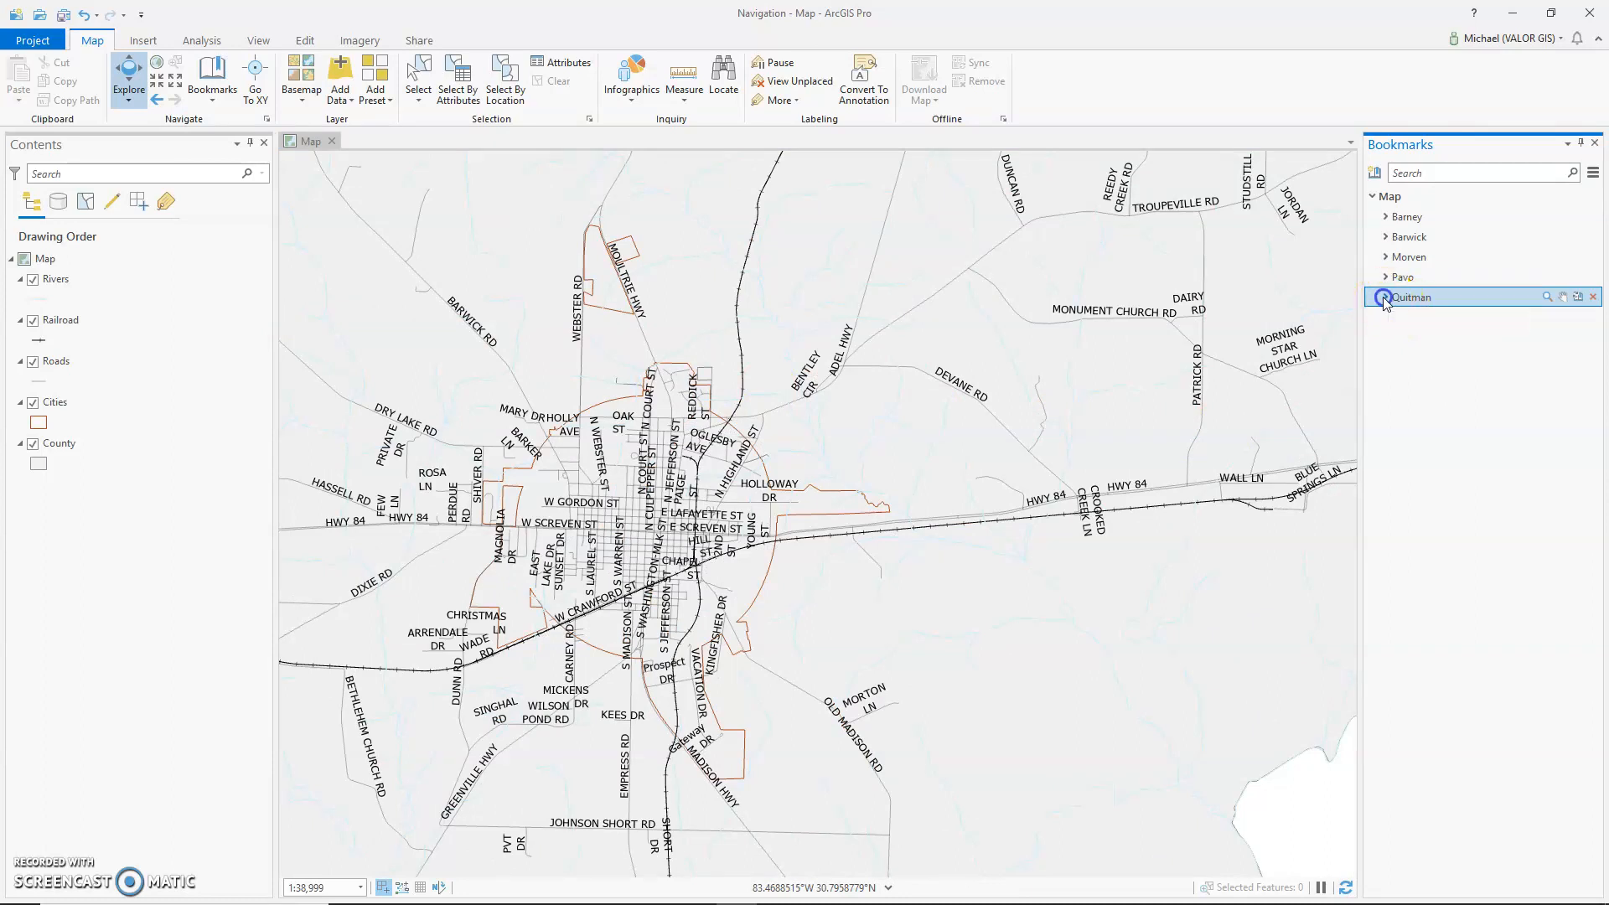
drag(1410, 300, 1411, 259)
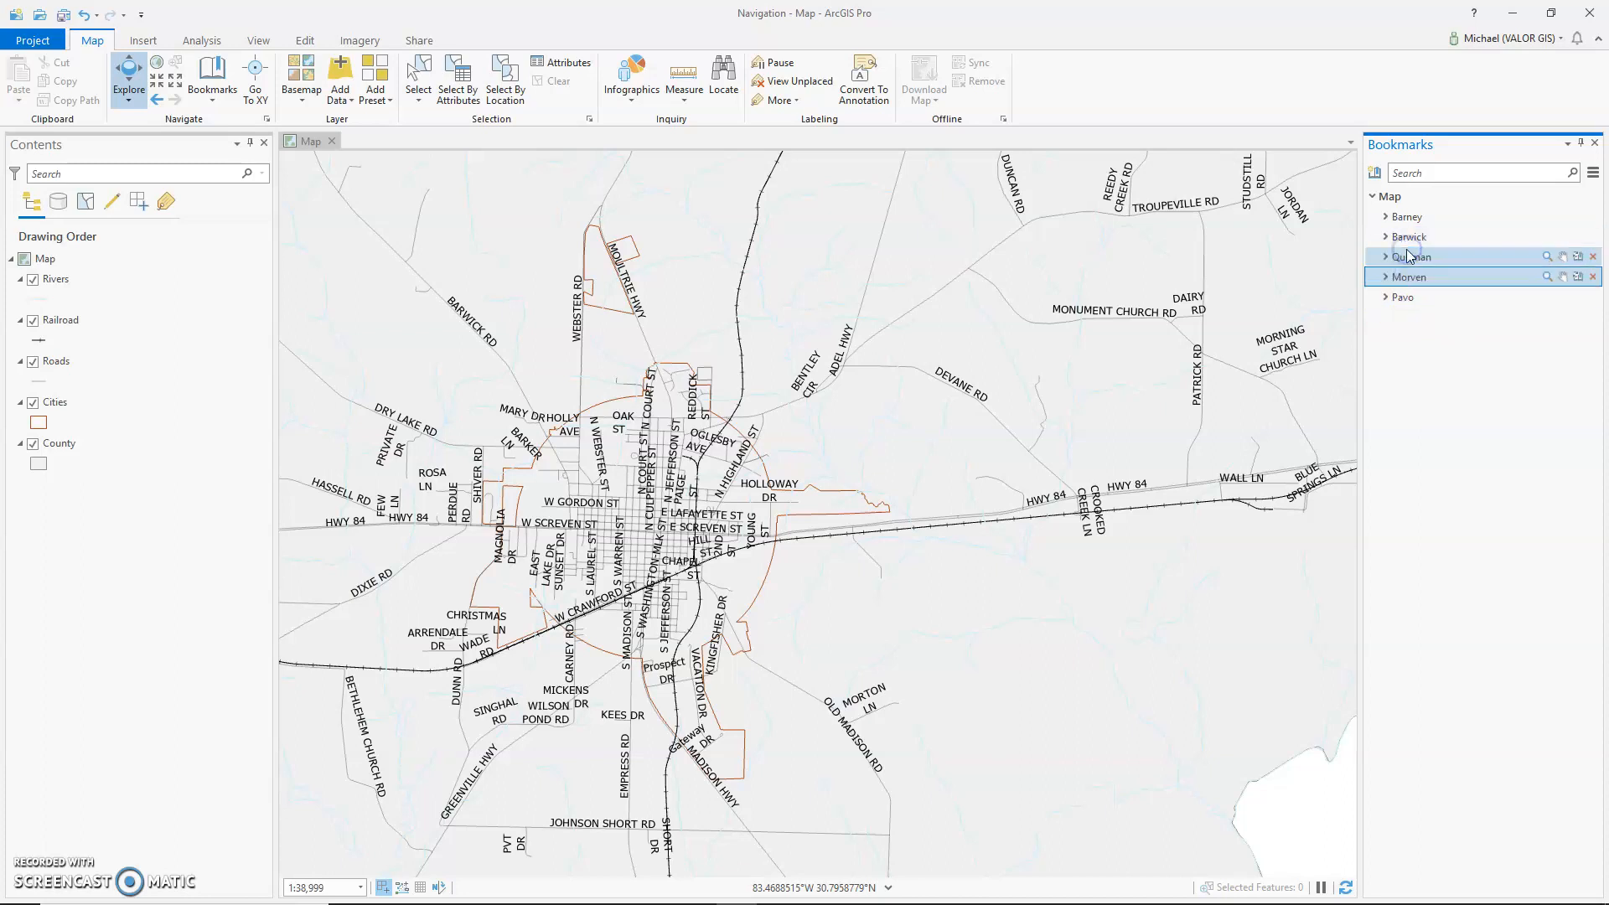
Zoom the map to the Morven bookmark and to the Barney bookmark from the bookmark manager
click(1547, 276)
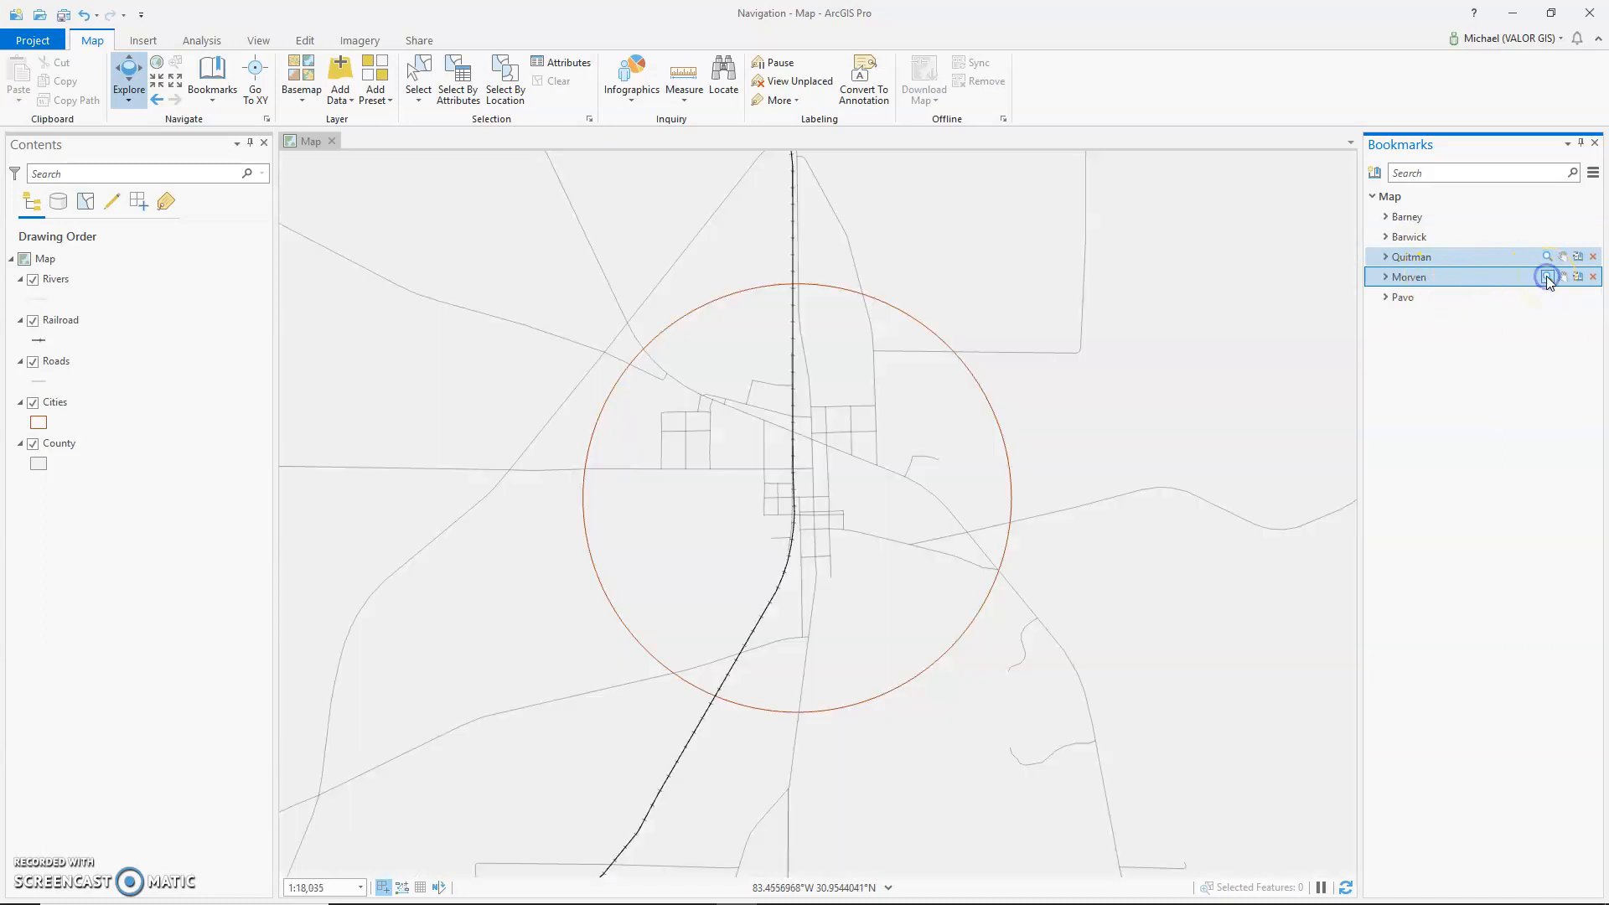
click(1547, 216)
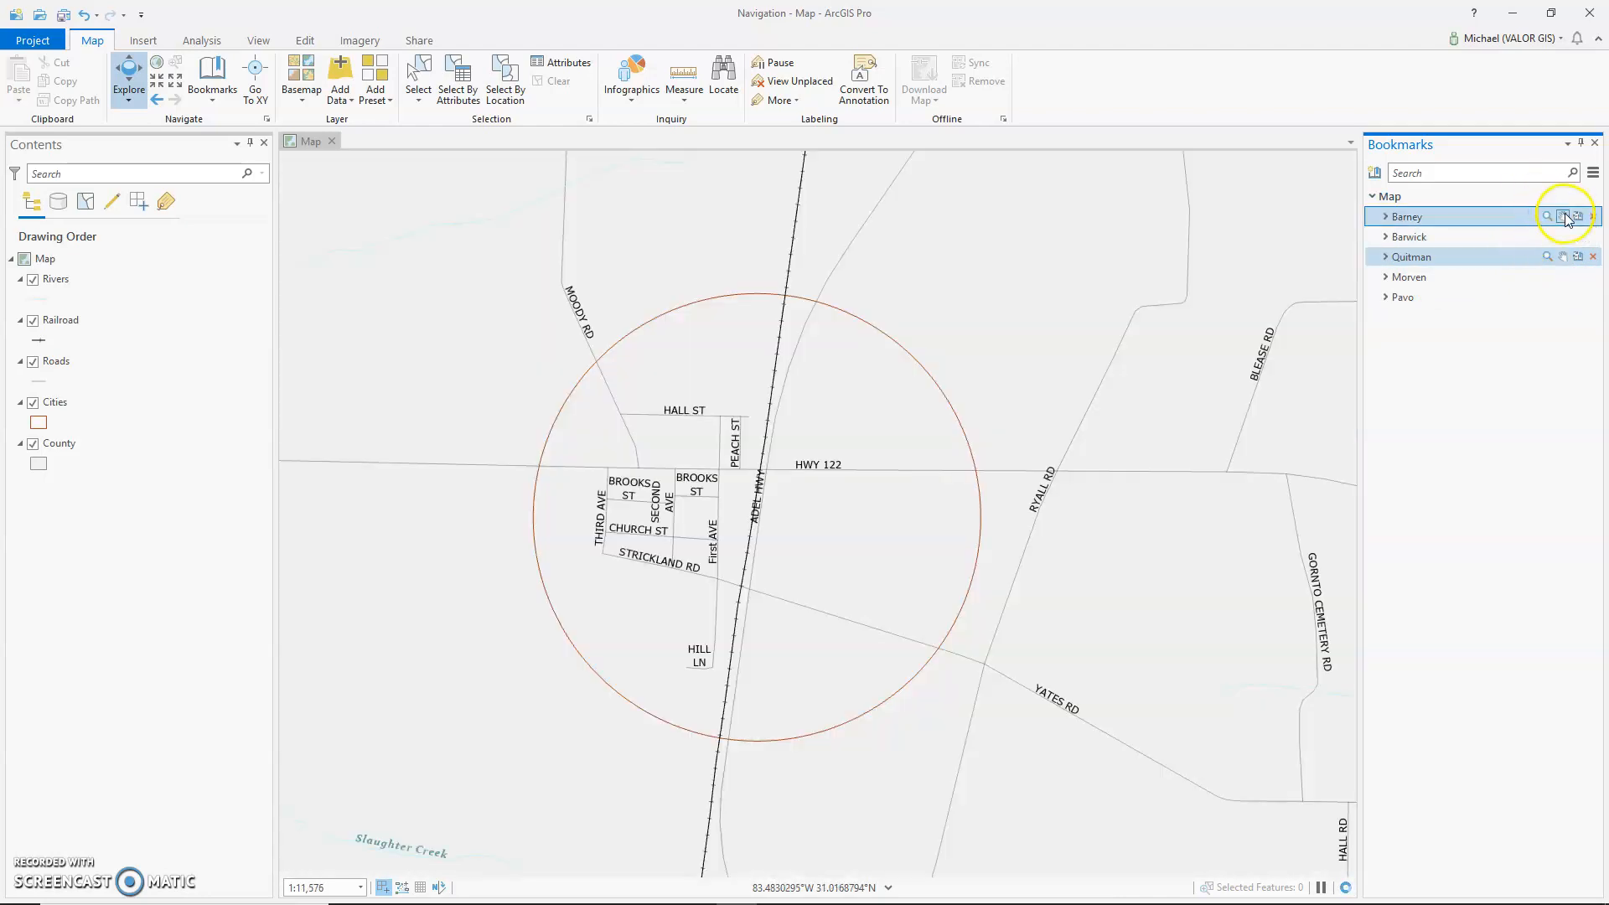
Pan the map to the Pavo bookmark from the bookmark manager and move the Quitman bookmark to the end of the list
click(1508, 278)
click(1521, 297)
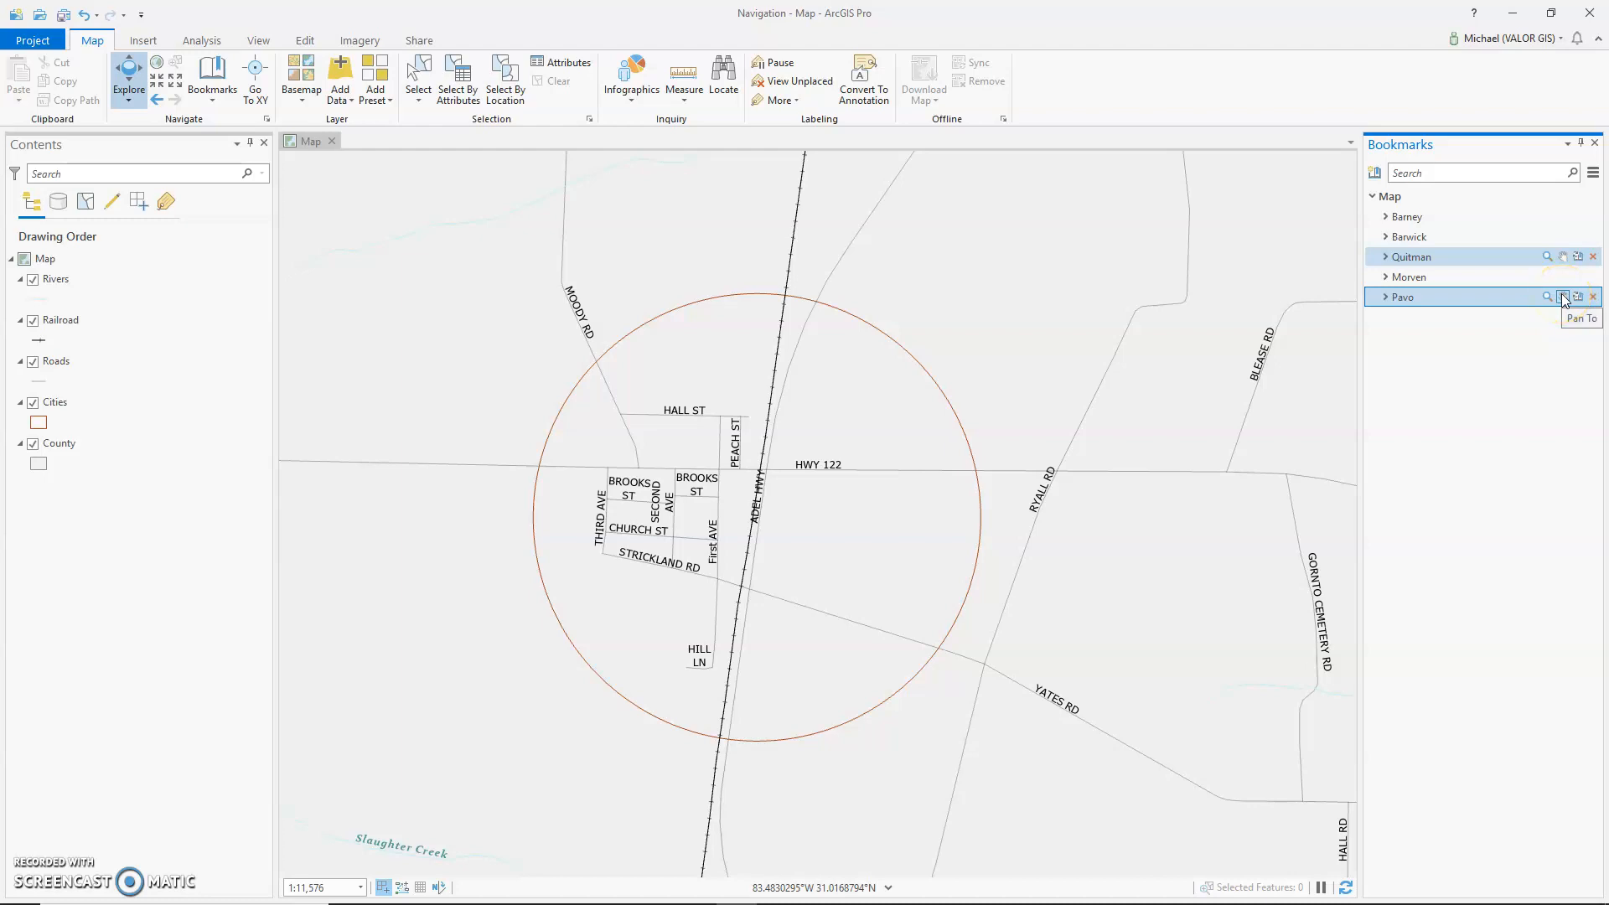
click(1563, 297)
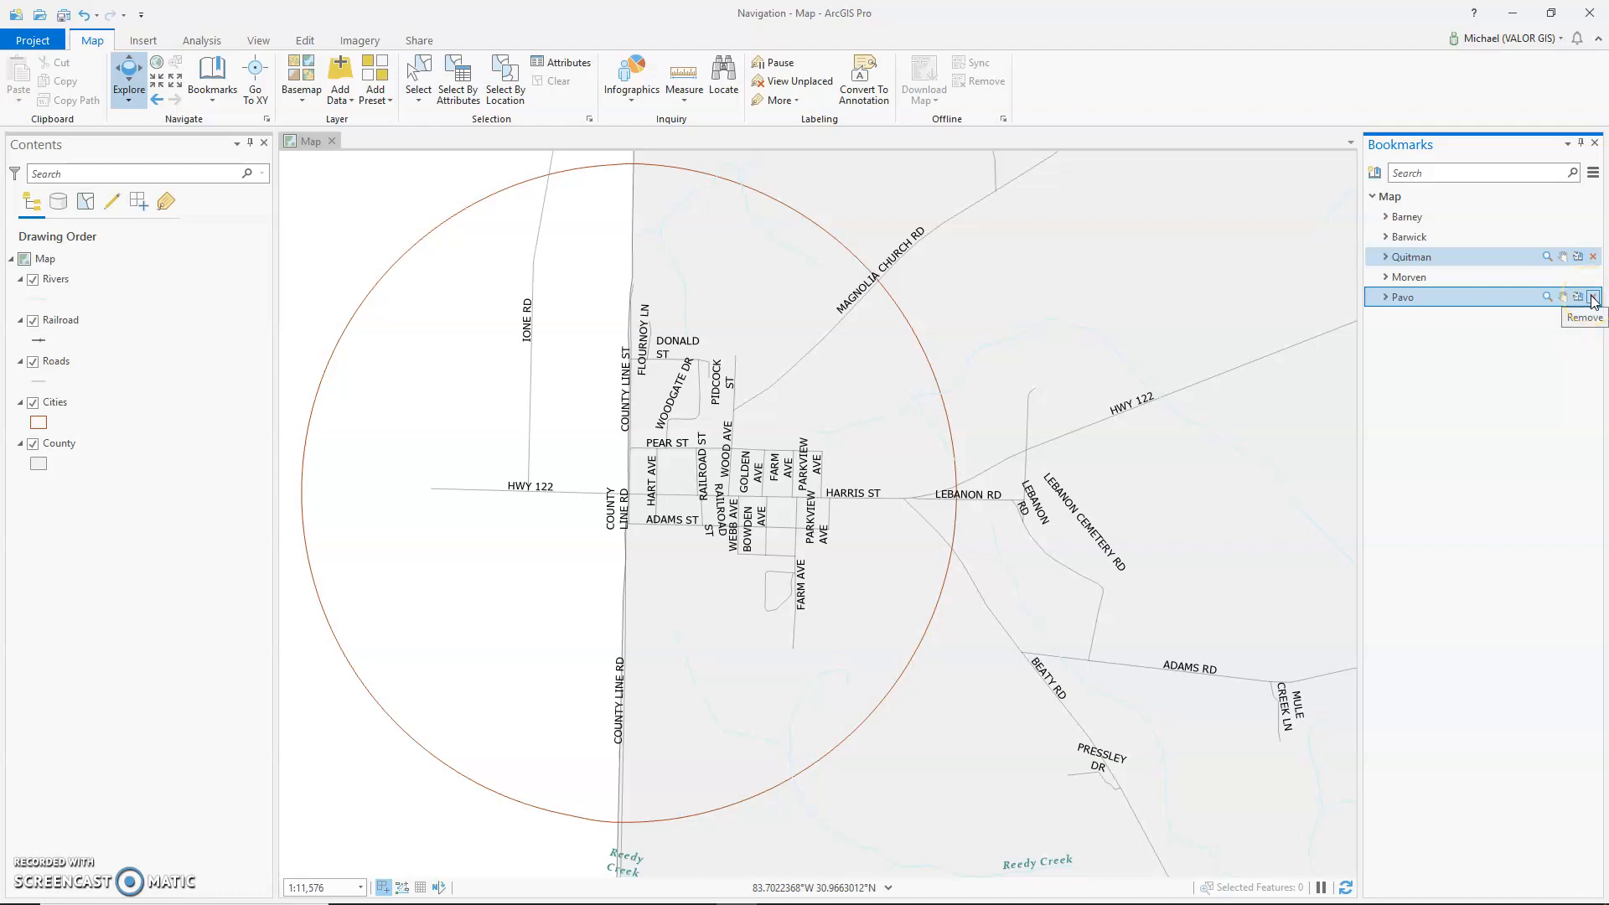
click(1489, 258)
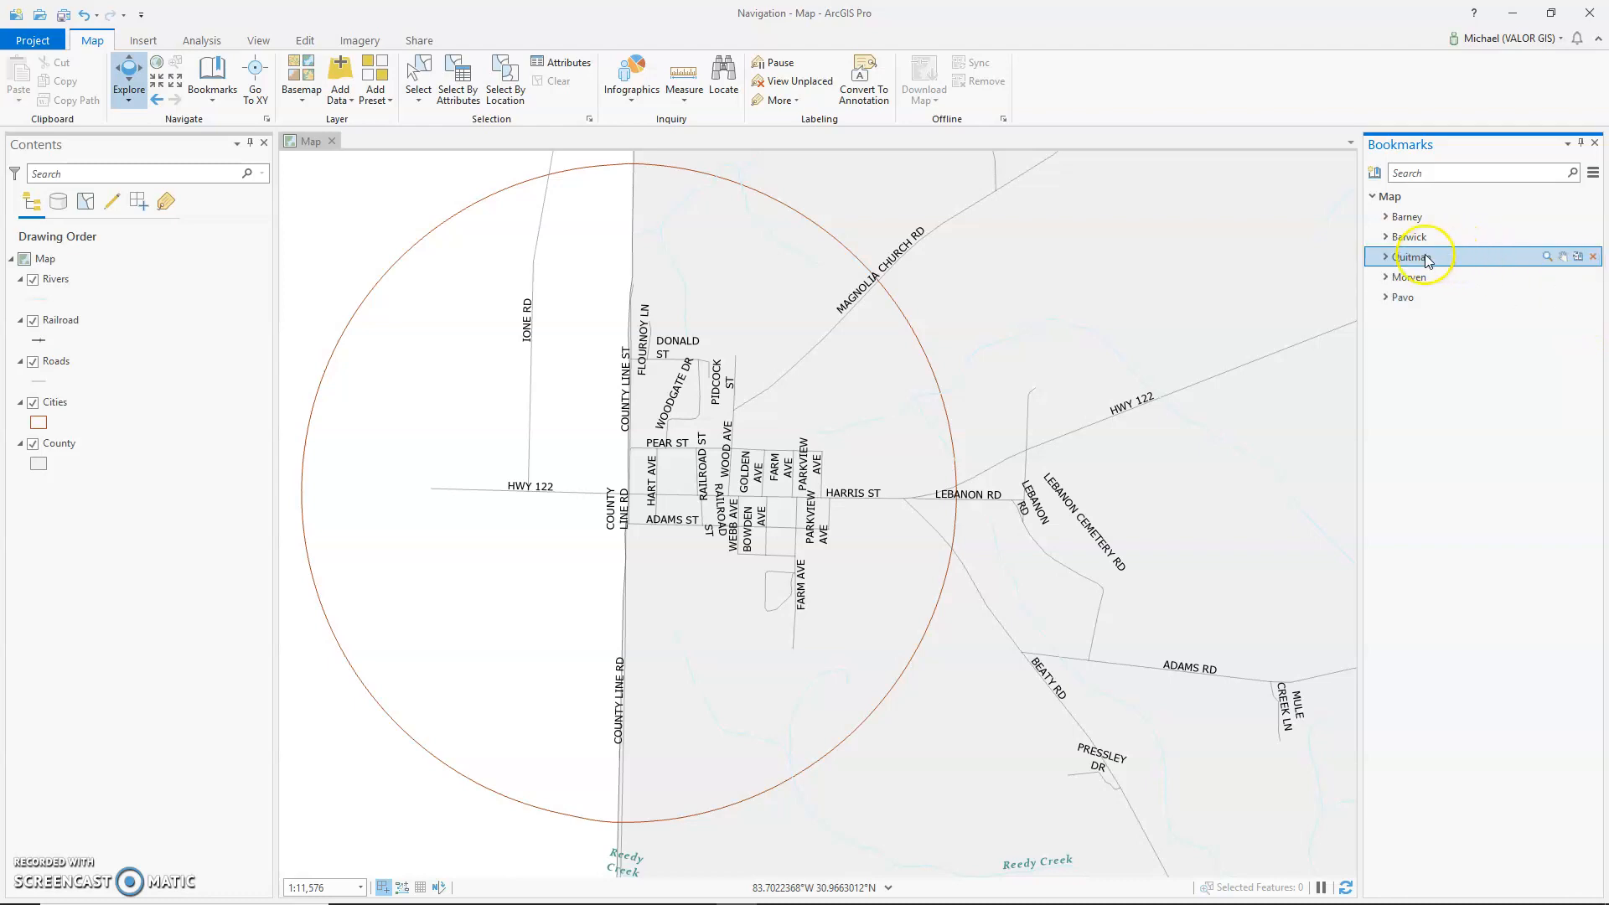
drag(1434, 257, 1433, 318)
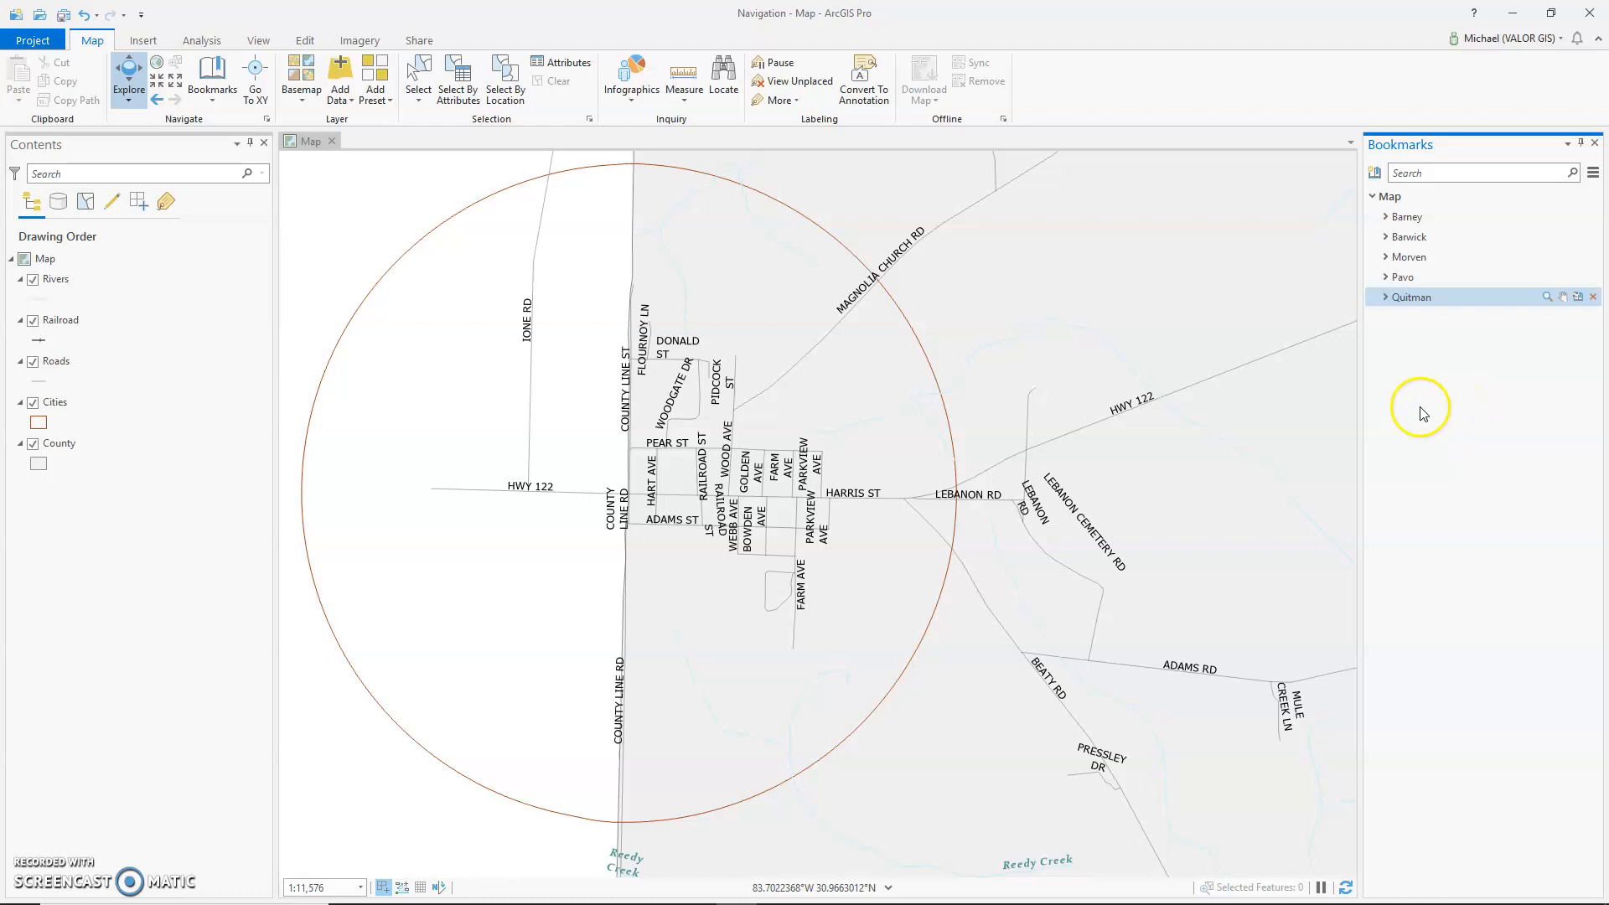
Use Go To XY to flash longitude -83.5, latitude 30.95 in decimal degrees and pan the map to that location
click(258, 77)
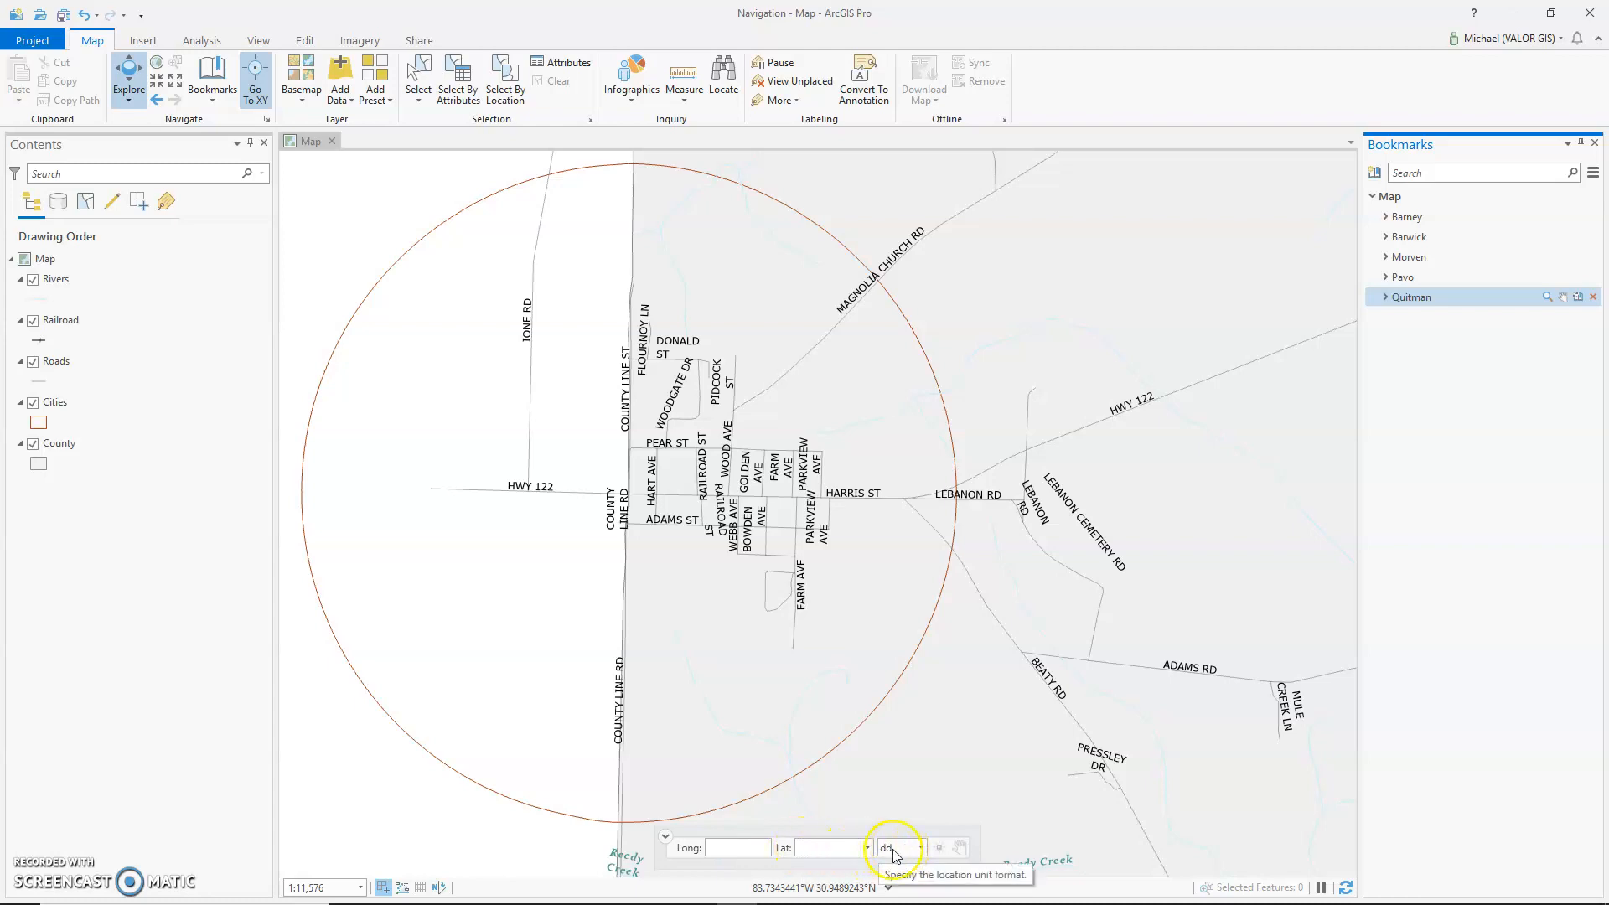
click(754, 848)
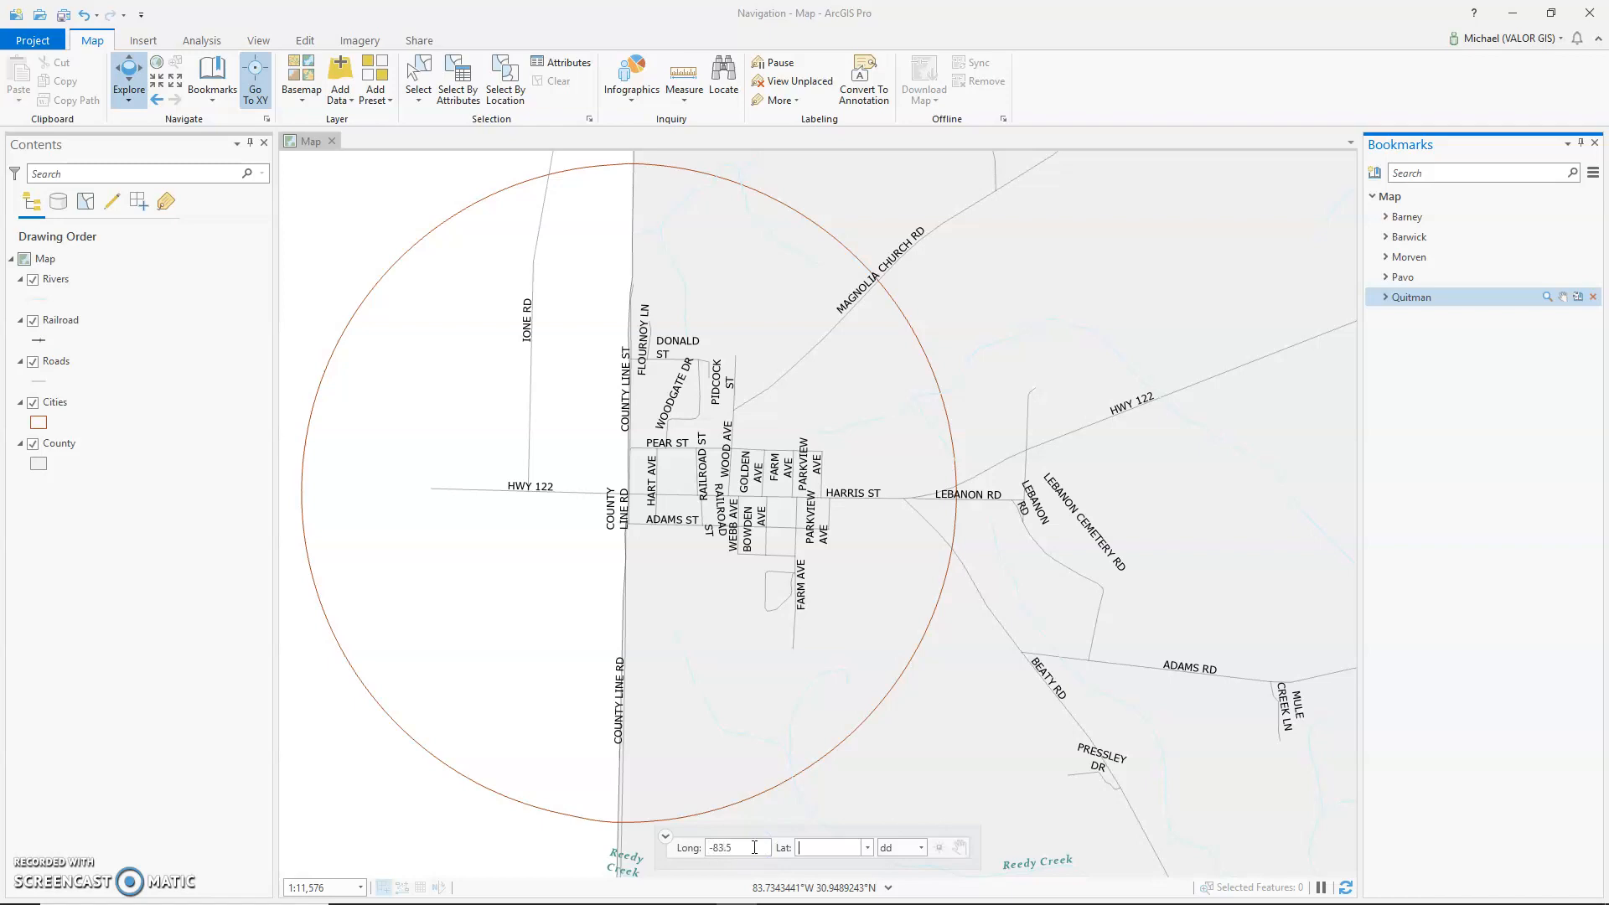
text(30.95)
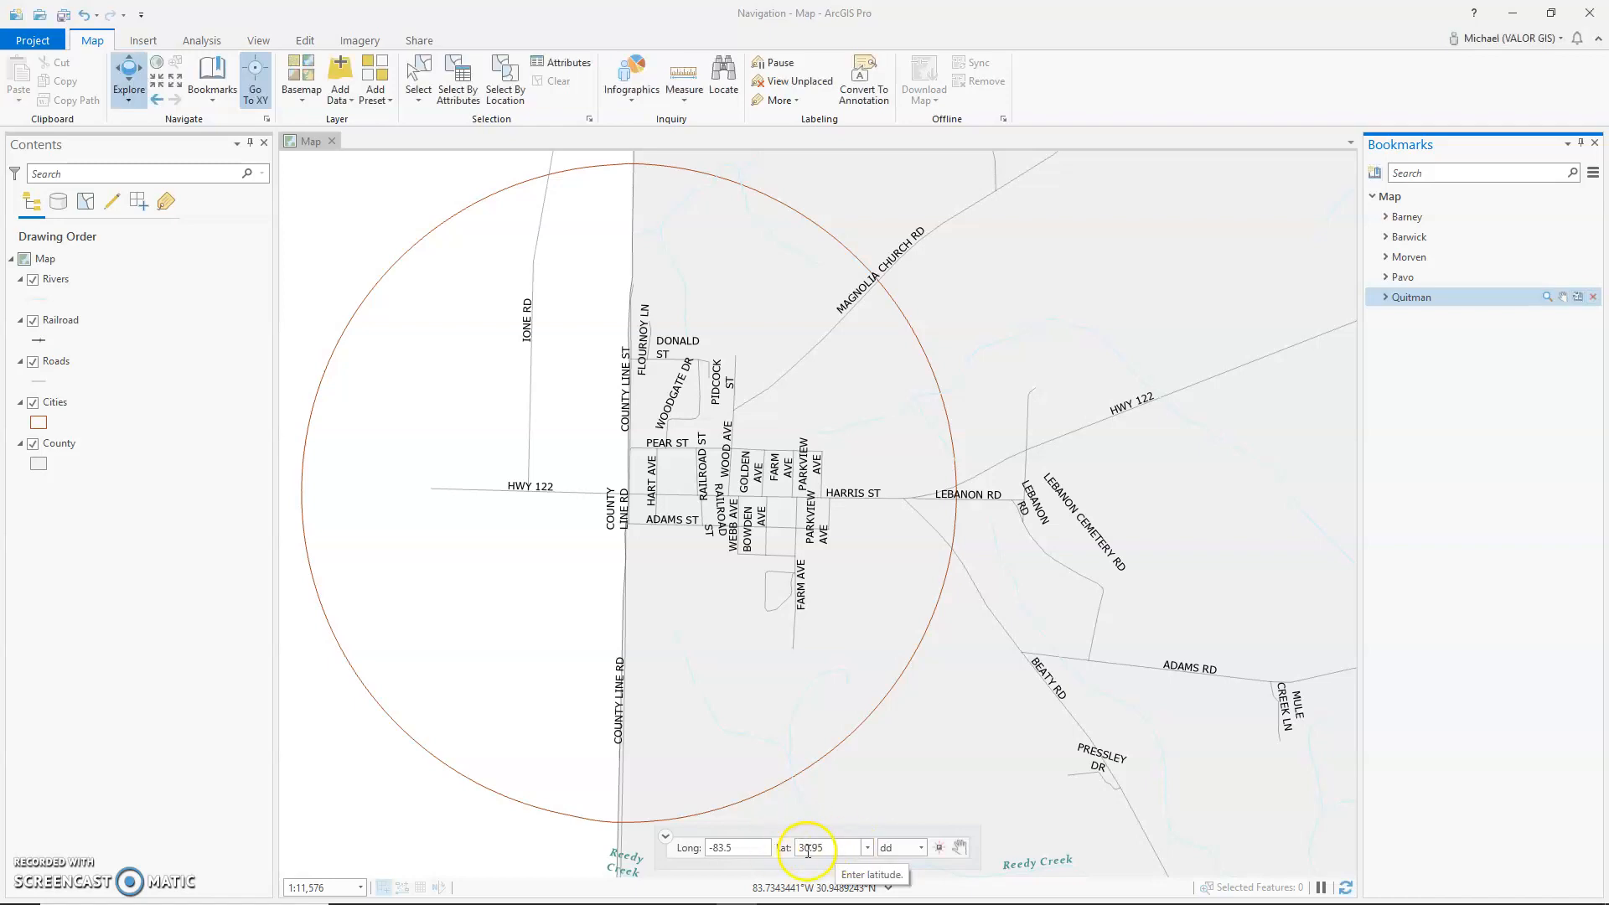
click(960, 849)
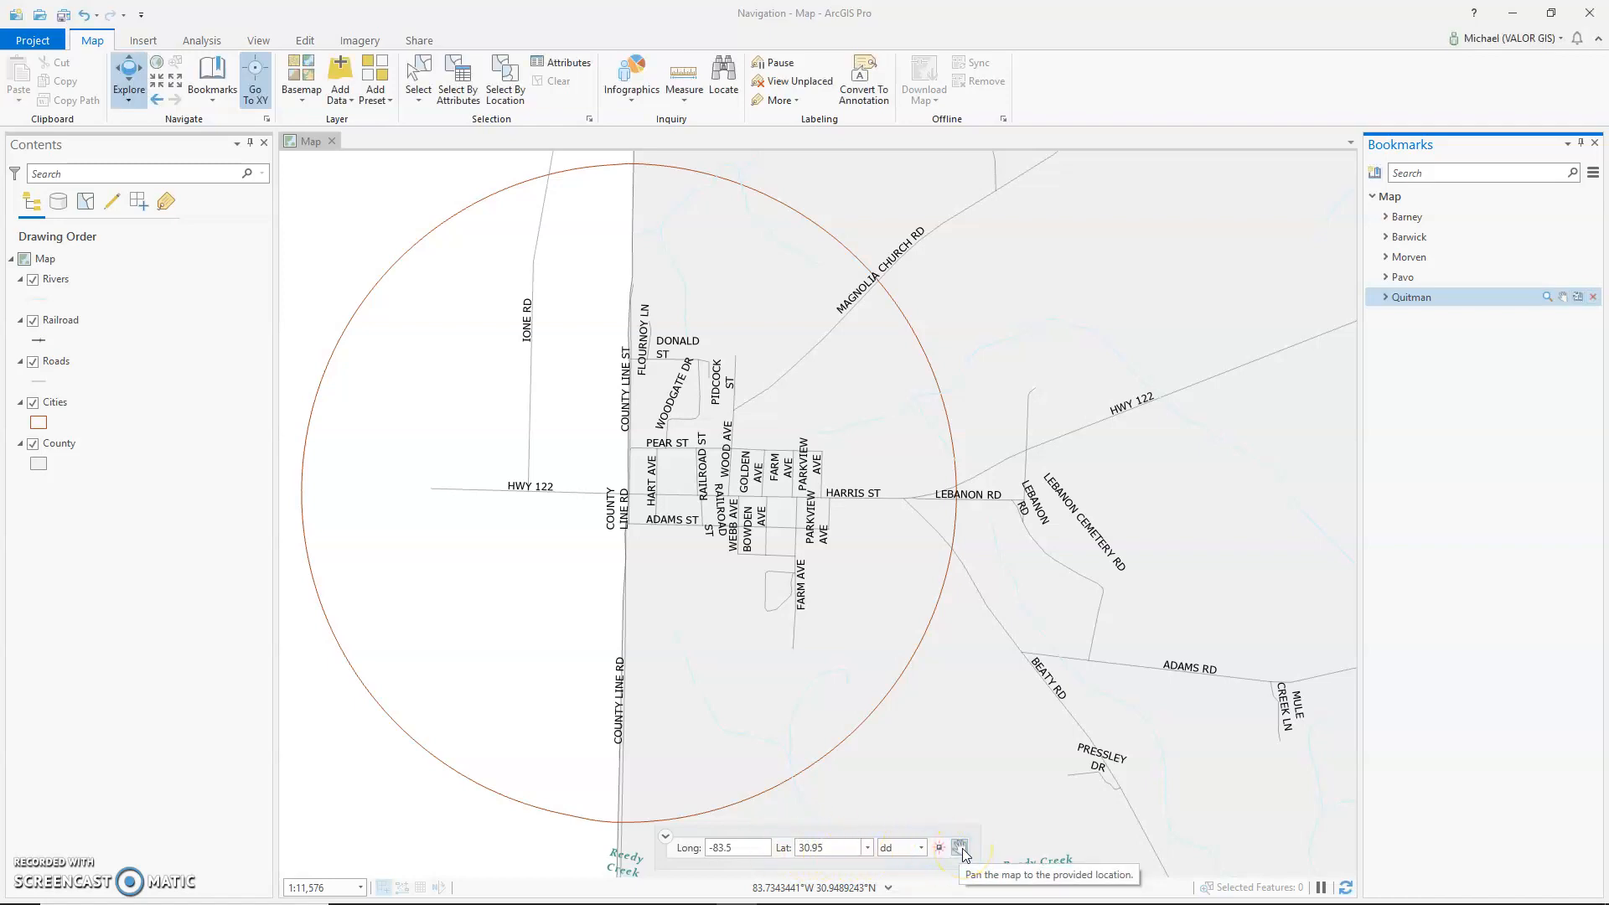
click(939, 849)
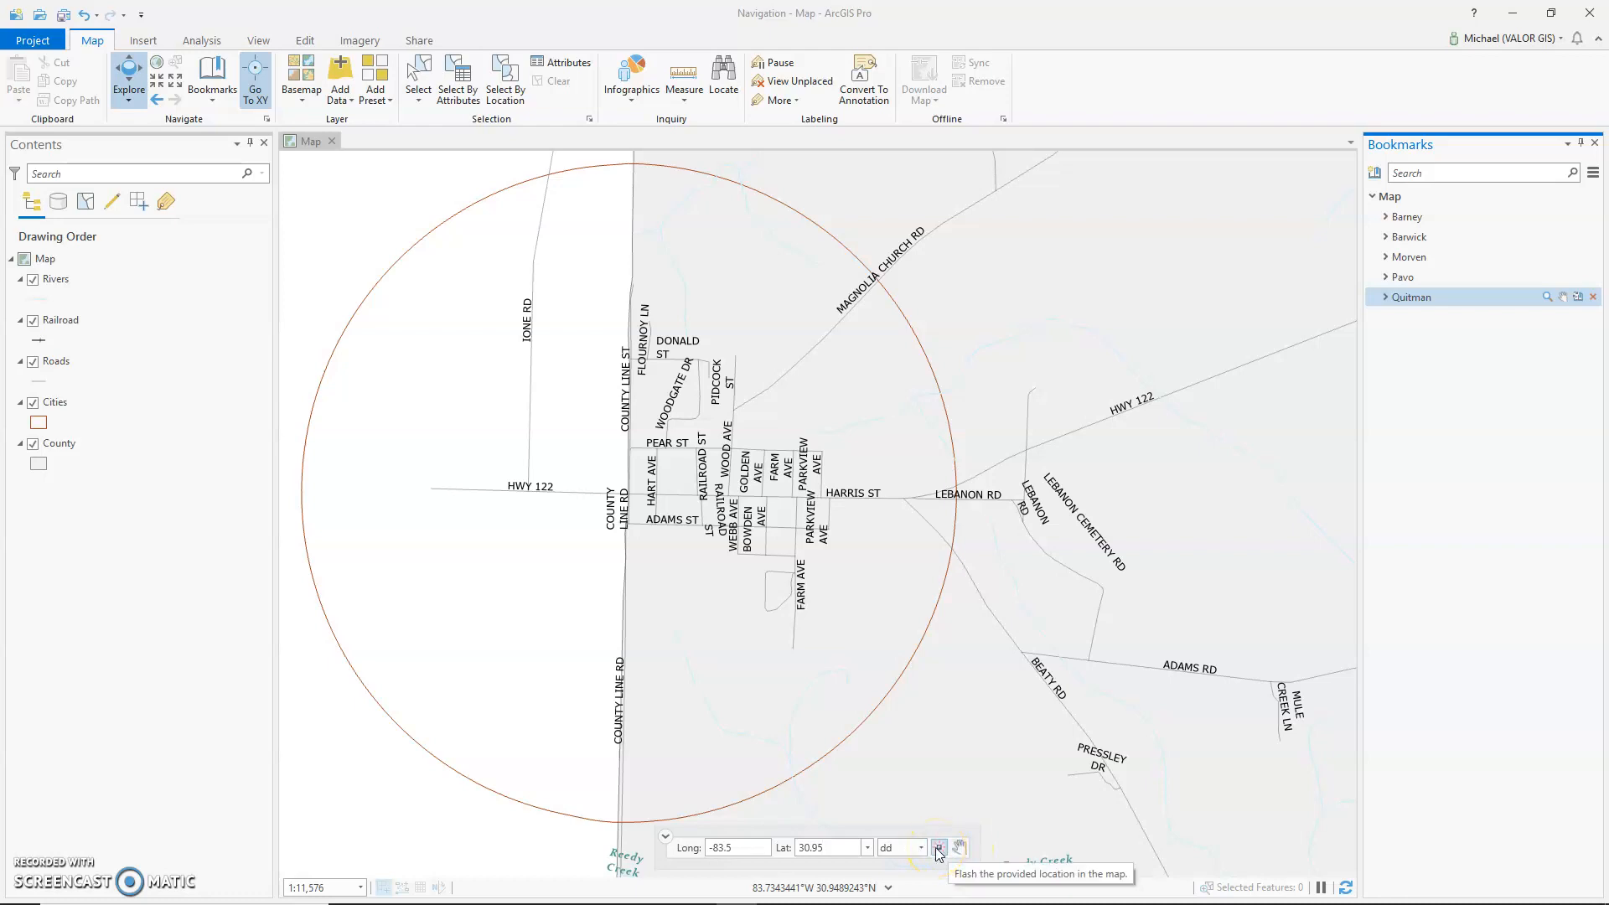
click(959, 848)
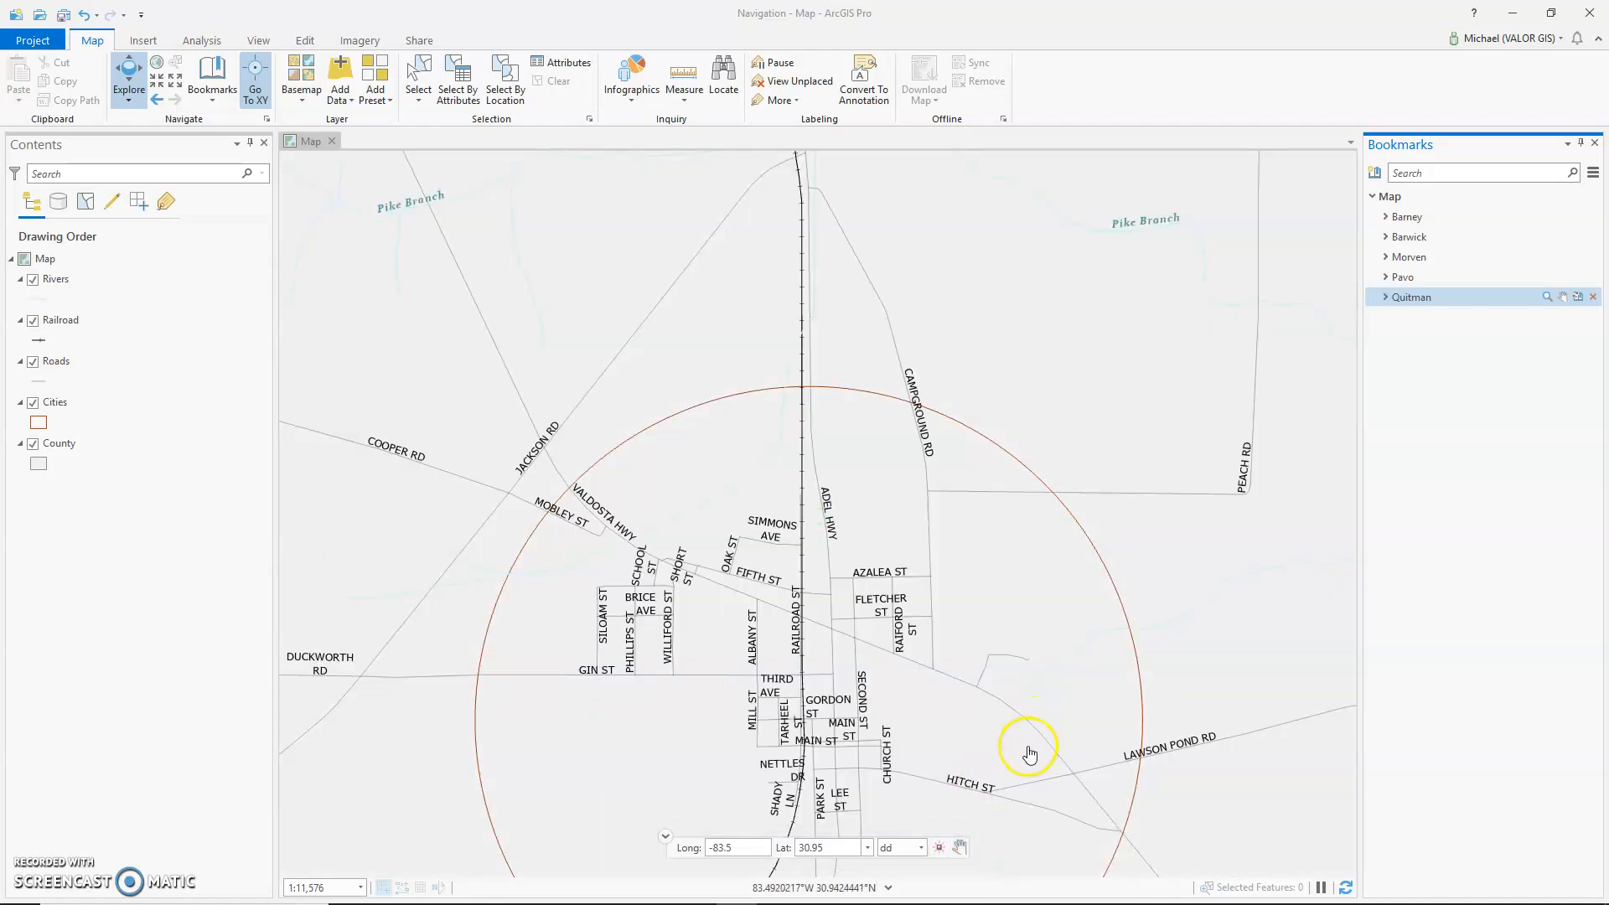
drag(985, 765, 989, 518)
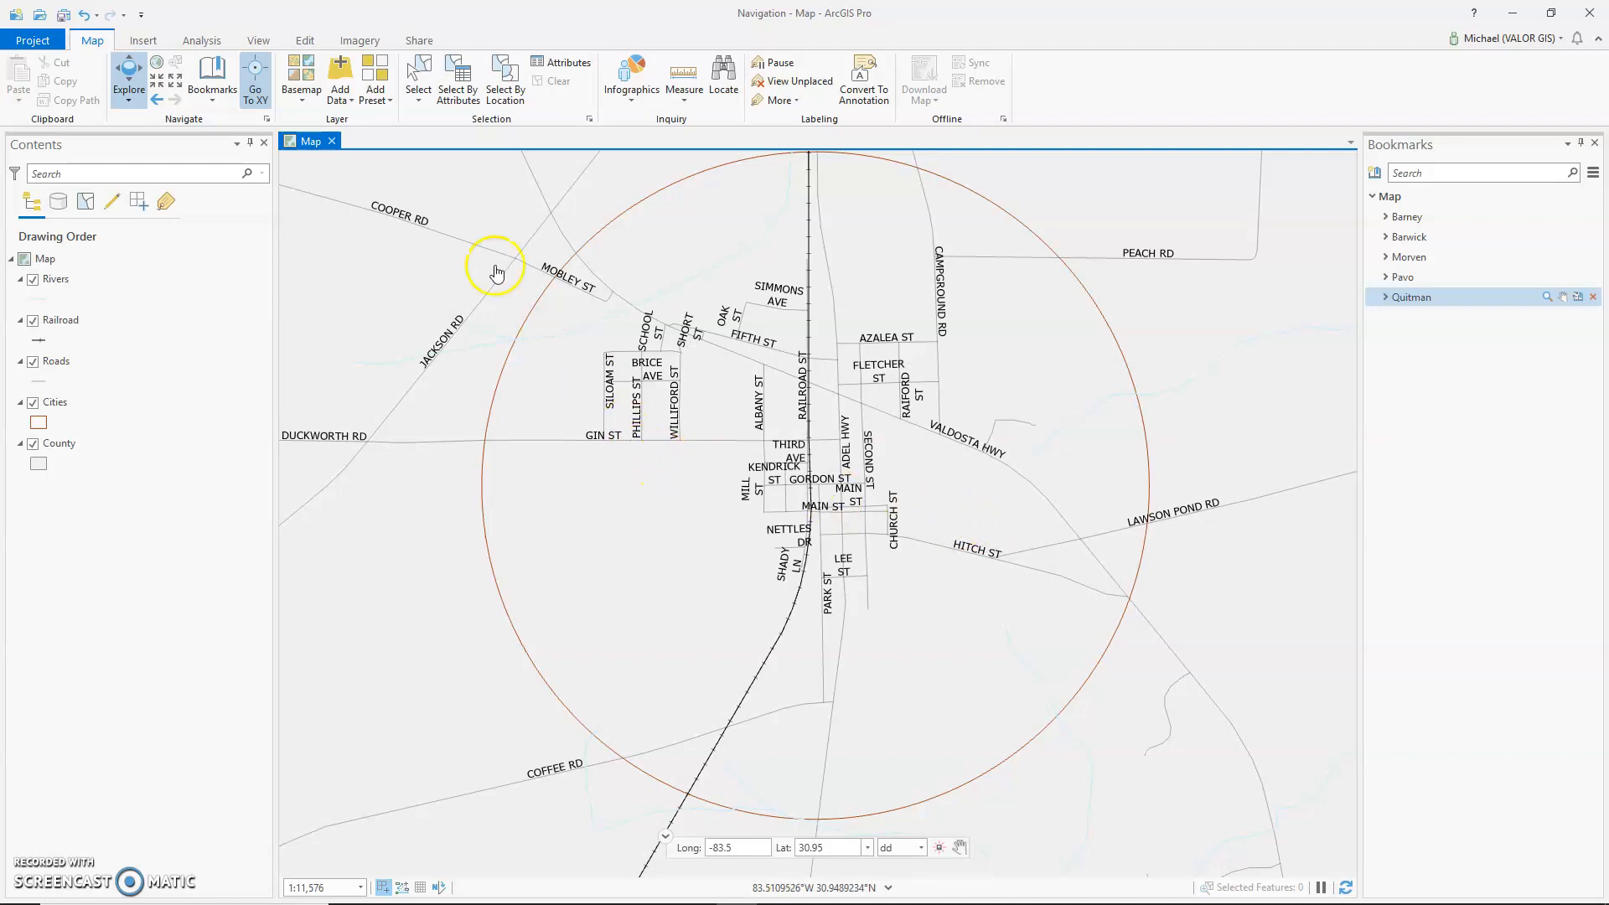
Turn on the on-screen Navigator for the map and use it to pan the view slightly east
click(260, 41)
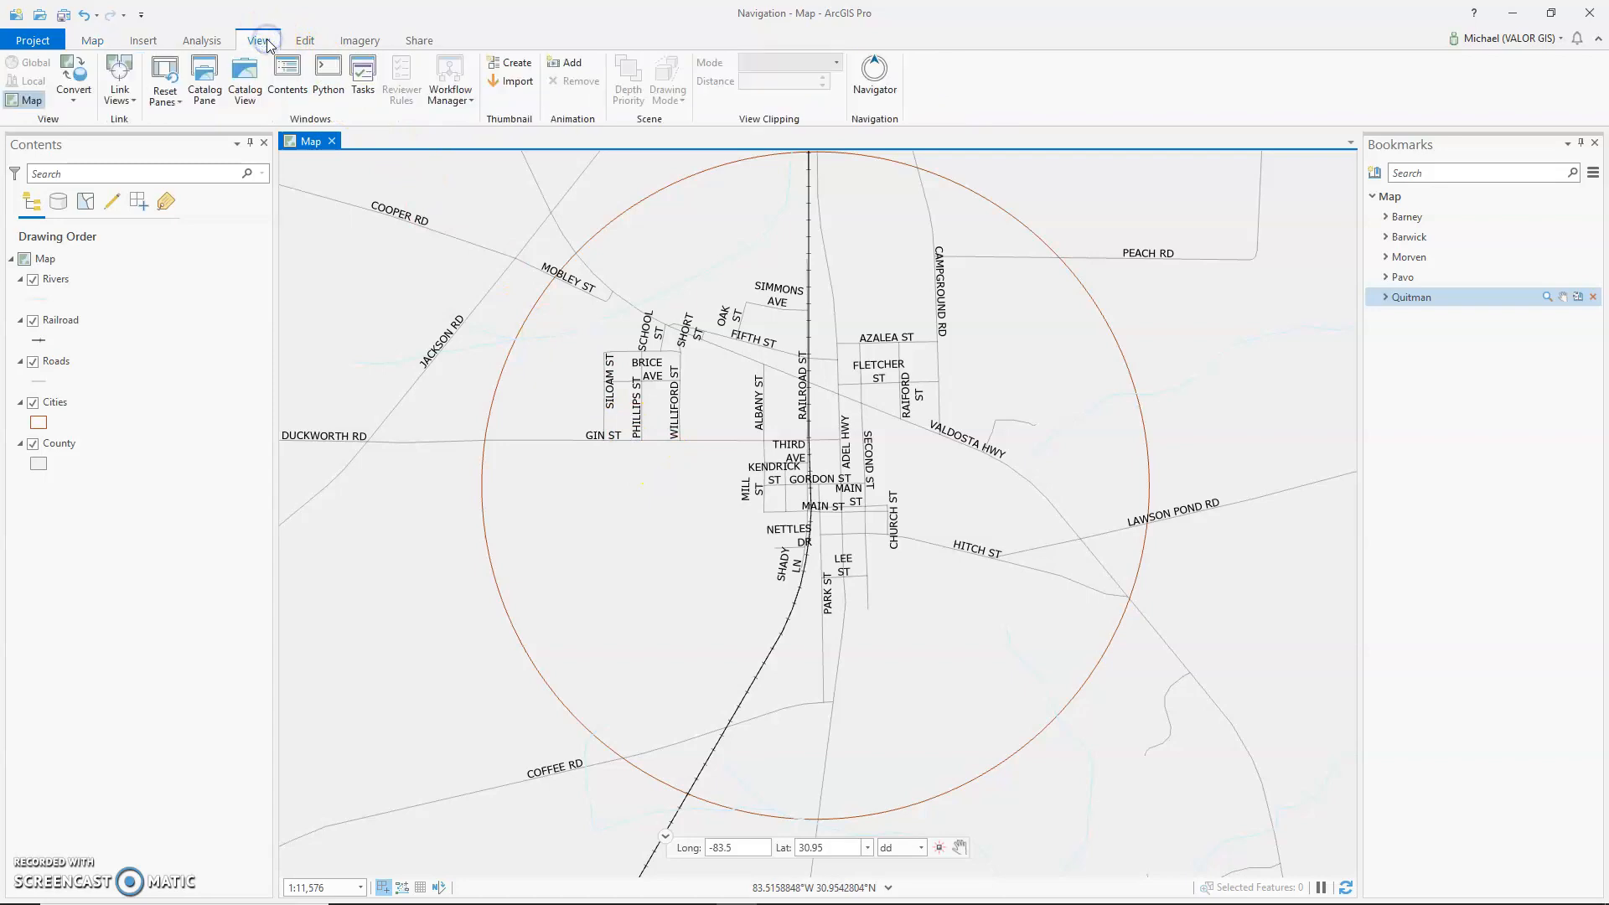
click(886, 86)
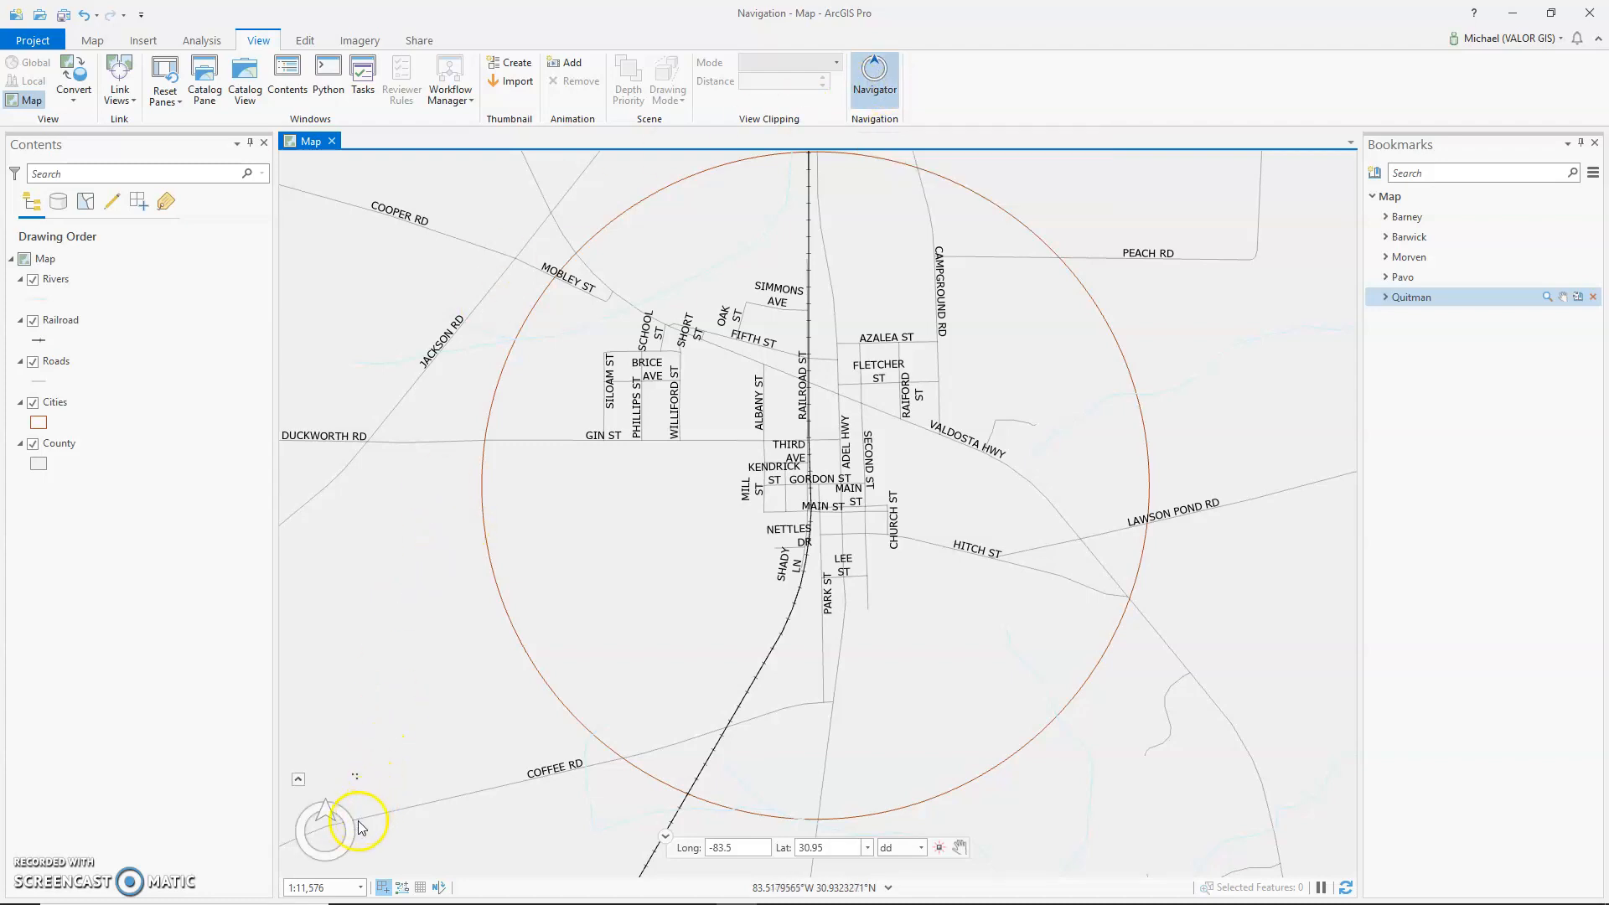
mouse_move(353, 826)
mouse_down()
mouse_move(327, 865)
mouse_move(300, 835)
mouse_move(348, 817)
mouse_up()
click(321, 860)
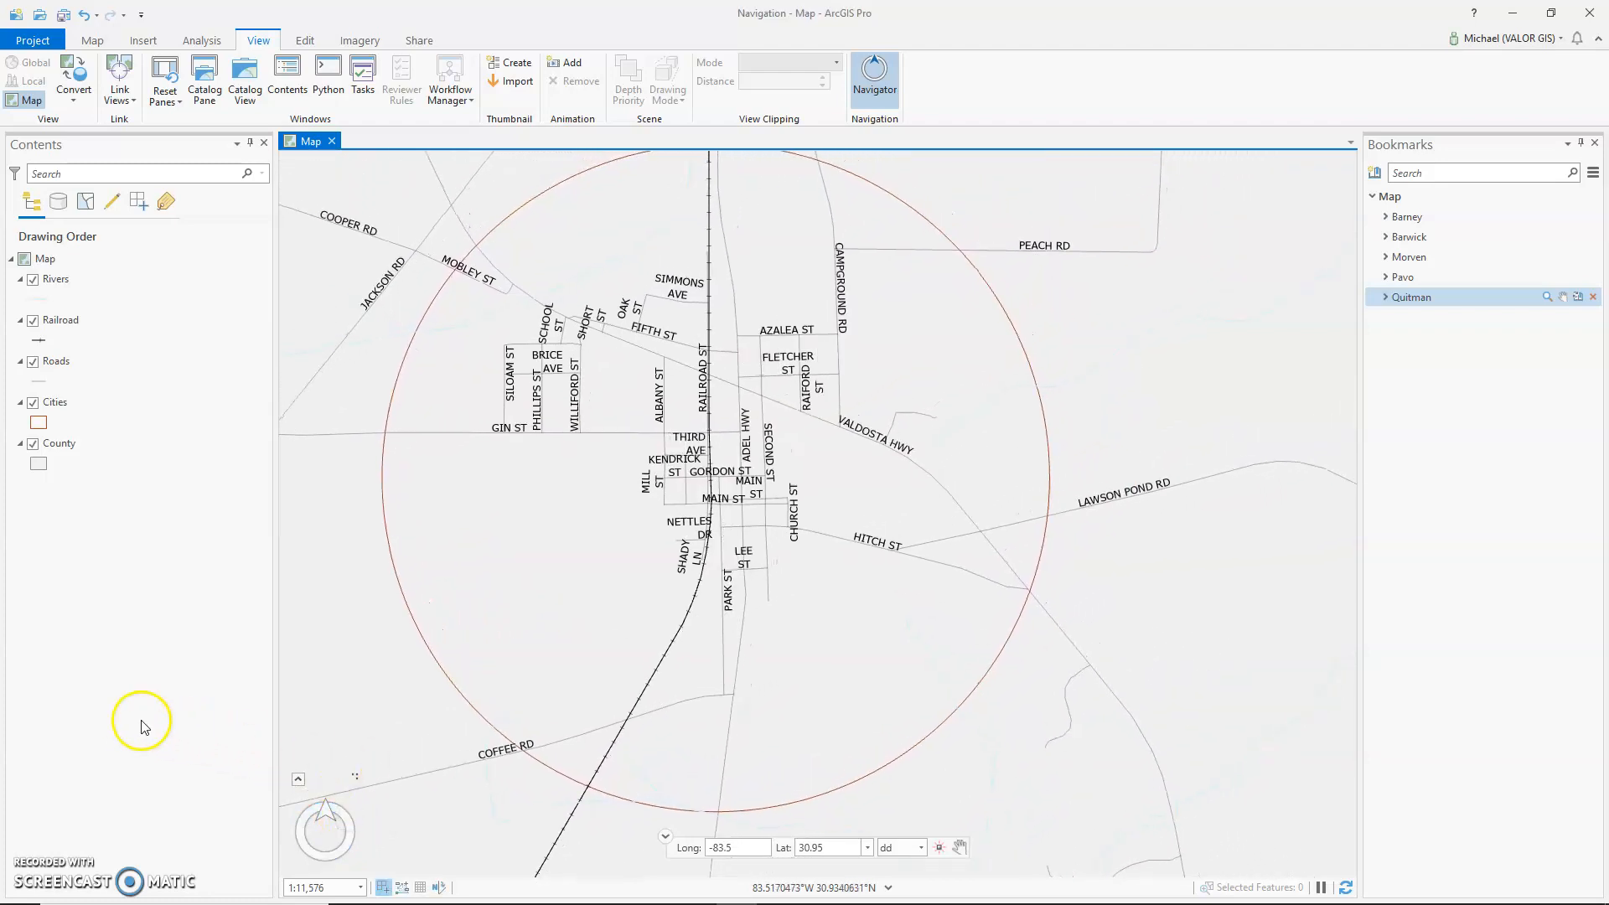